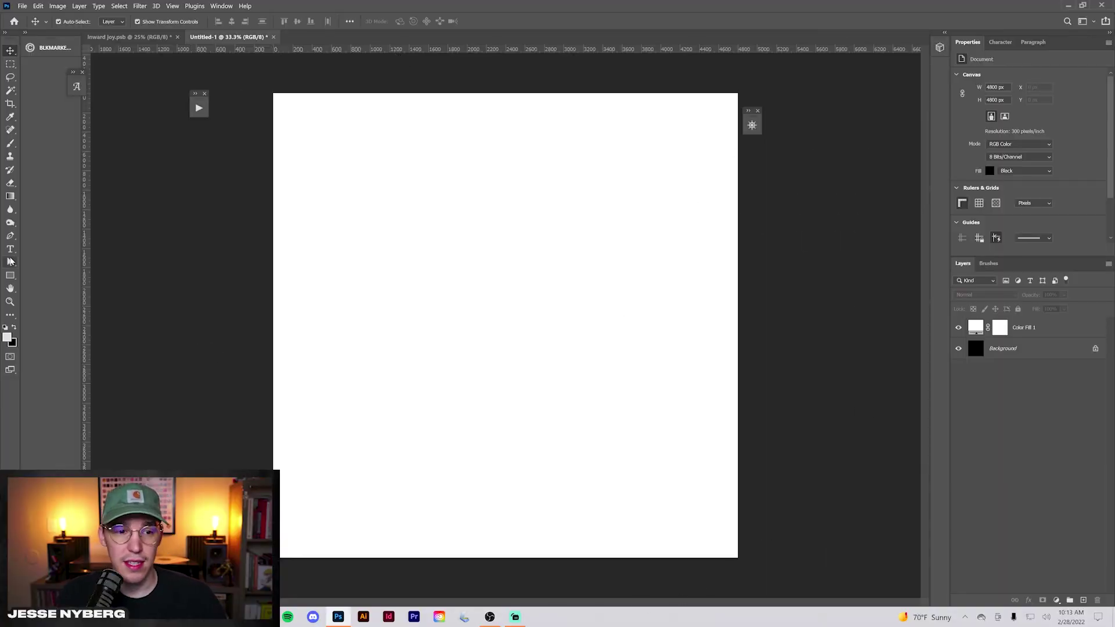
- Start a text layer on the white canvas in Neue Haas Grotesk Display Pro 75 Bold and set its colour to gray a0a0a0
key(t)
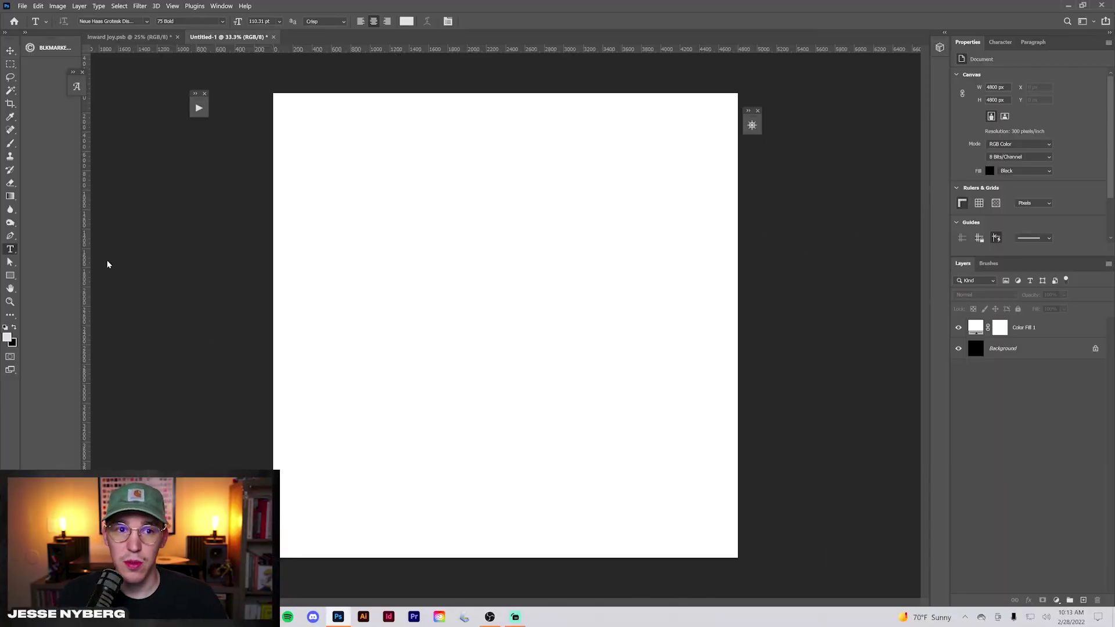
click(121, 21)
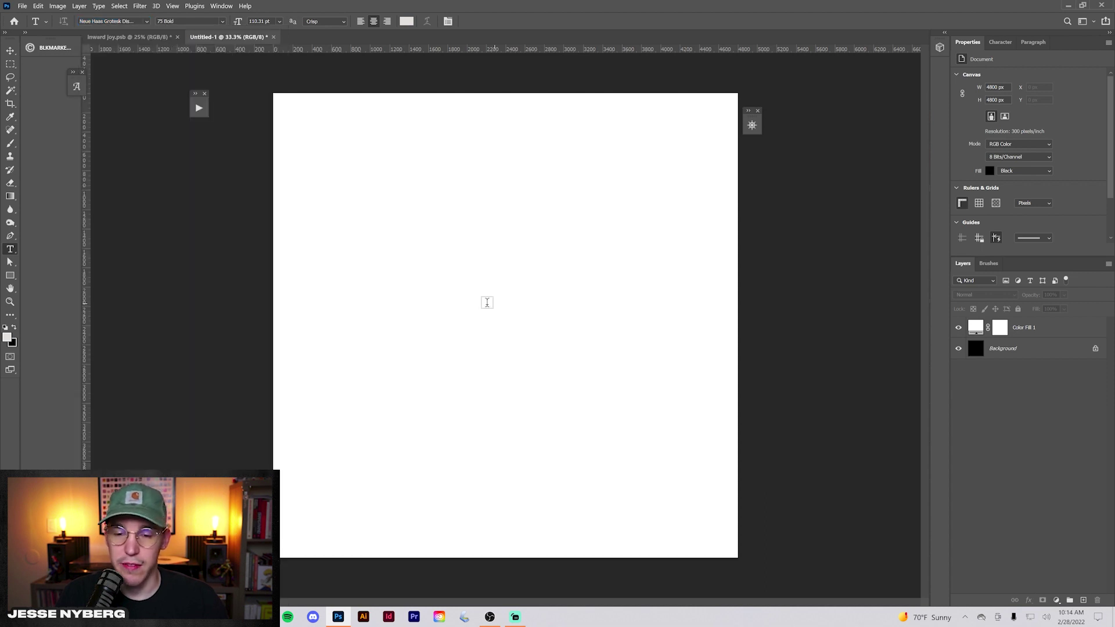
click(442, 298)
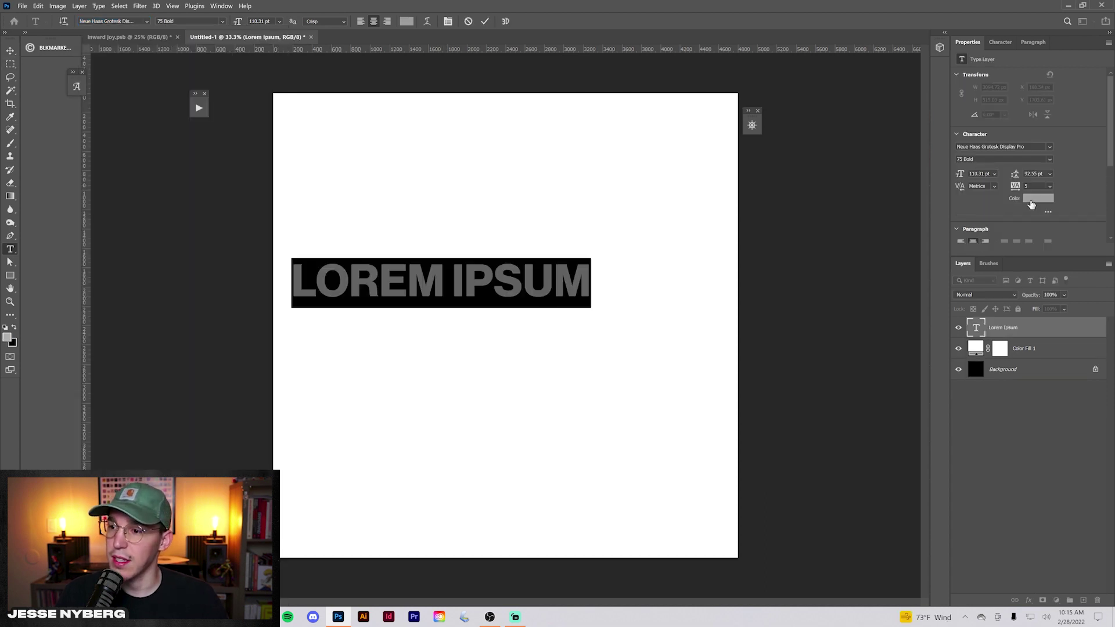
click(1038, 199)
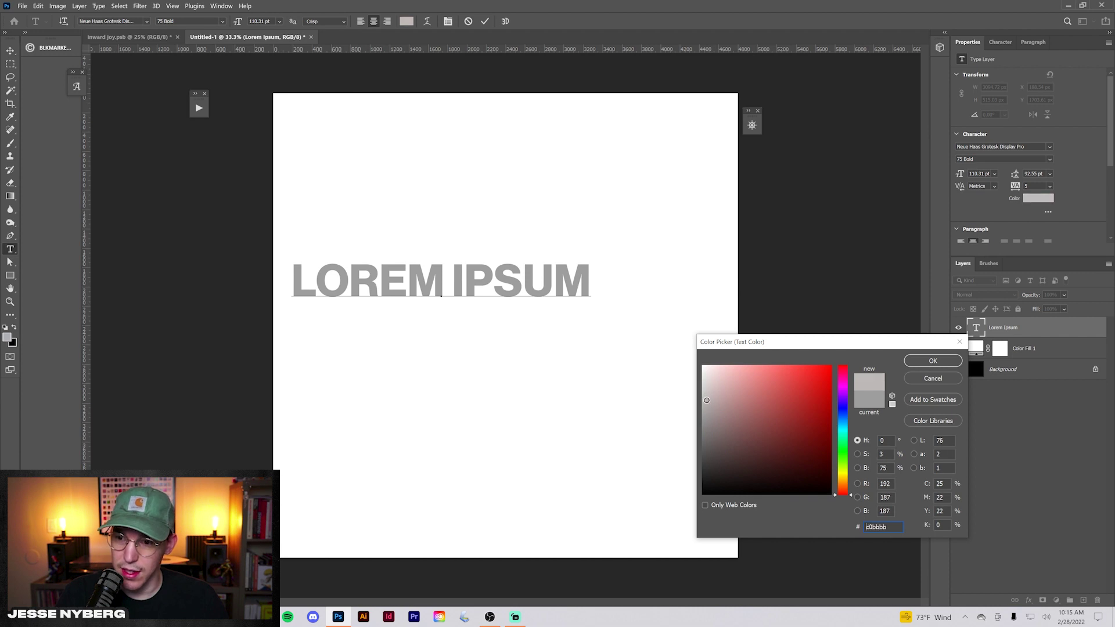
drag(707, 400, 707, 409)
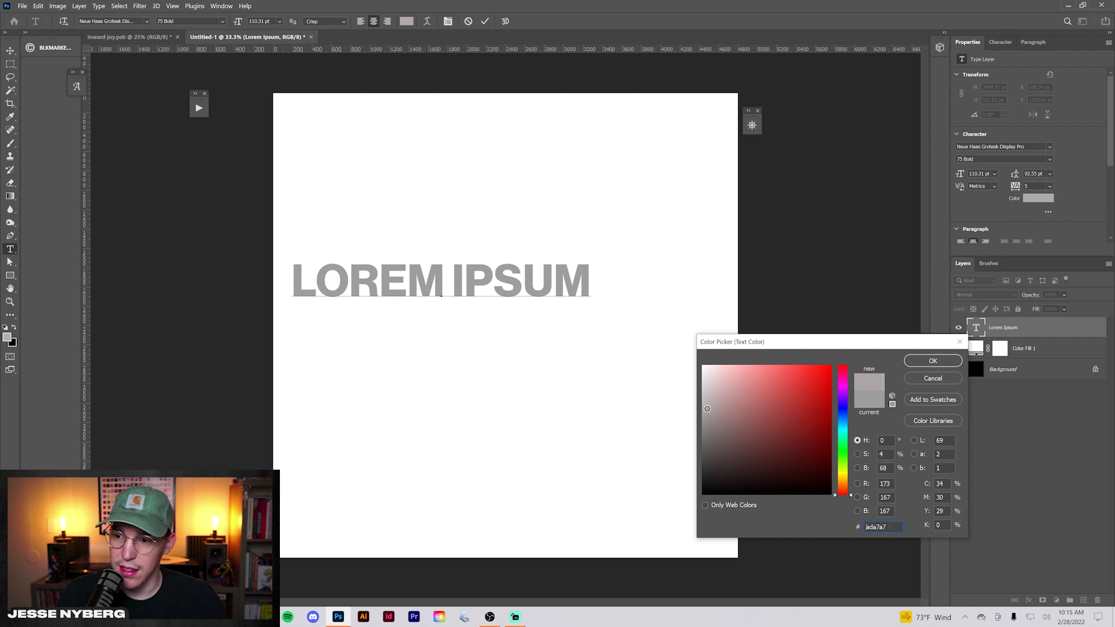
click(842, 417)
click(704, 413)
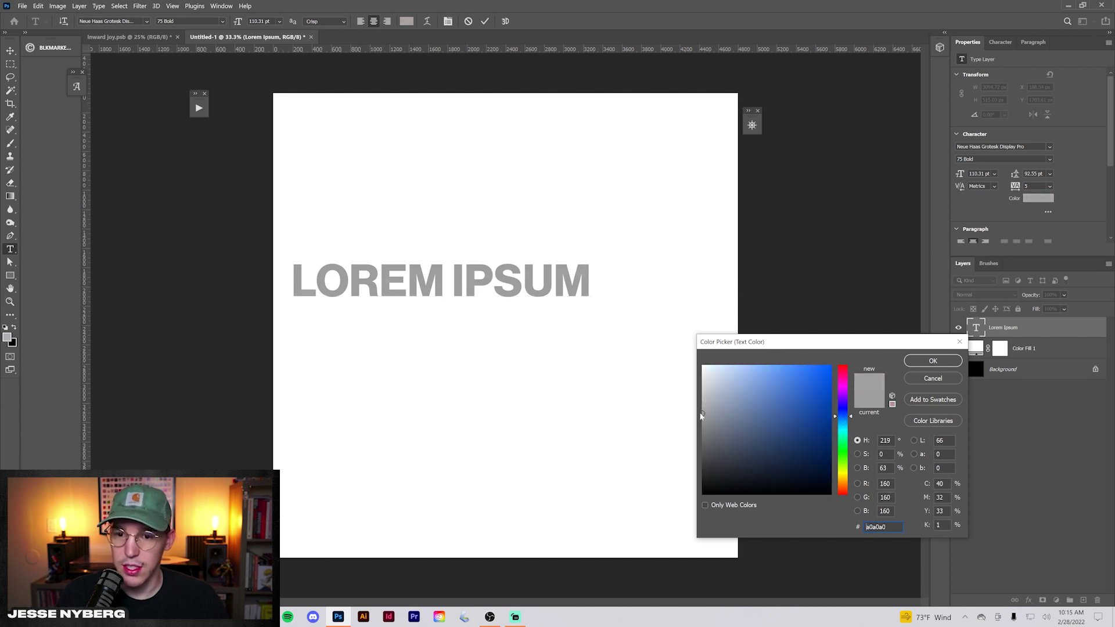
click(933, 360)
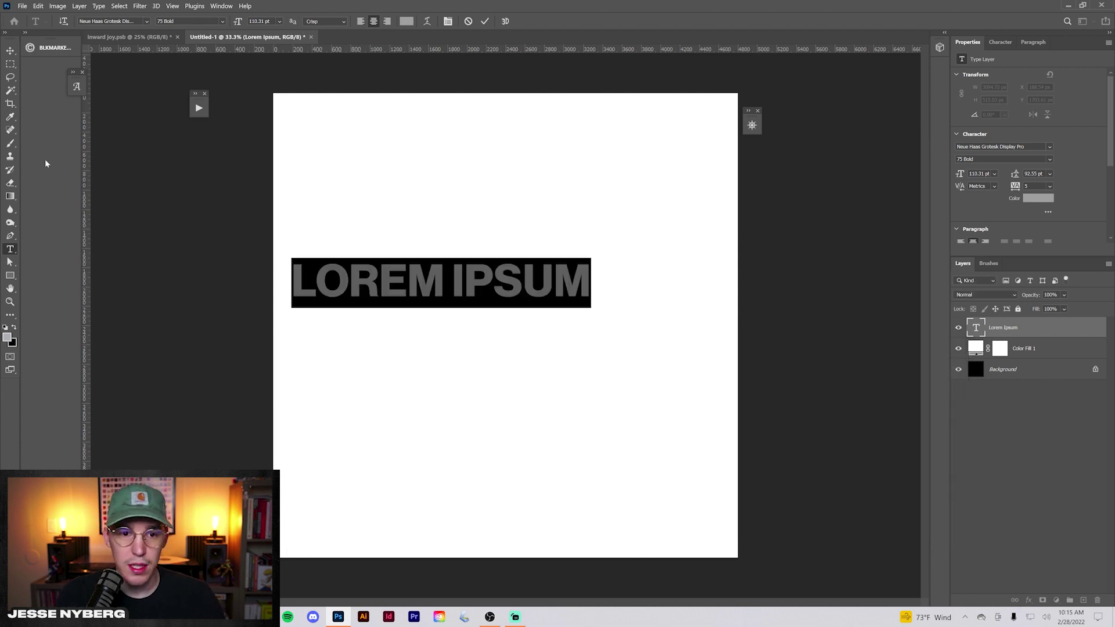
- Enter the text GRADIENT HEATMAP TYPE, breaking it into two lines after GRADIENT
text(GRADIENT)
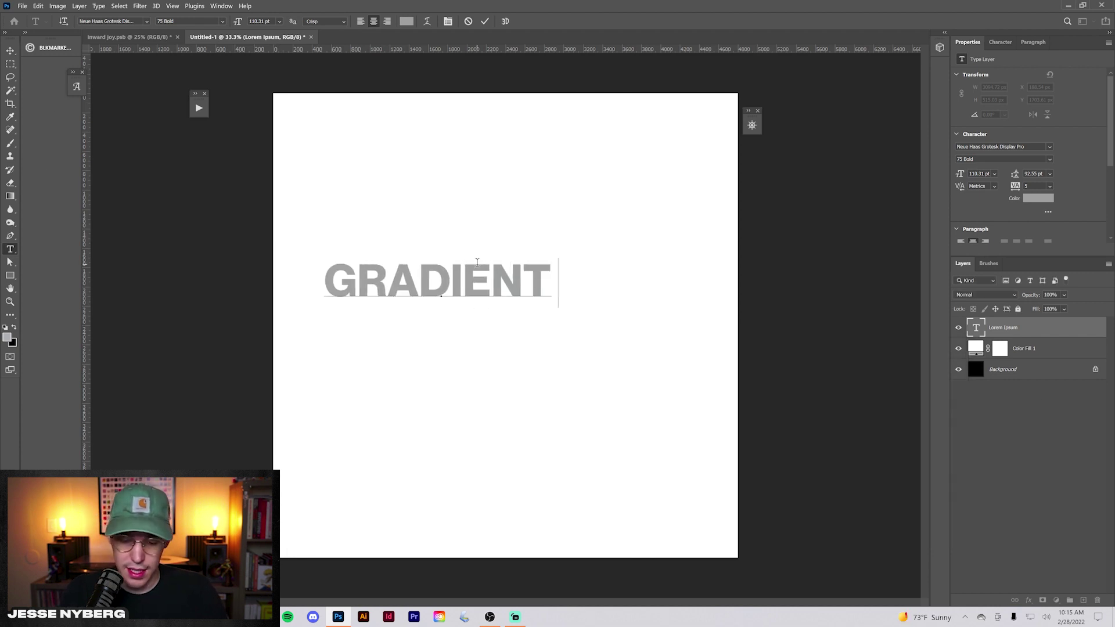
text( HEATMAP)
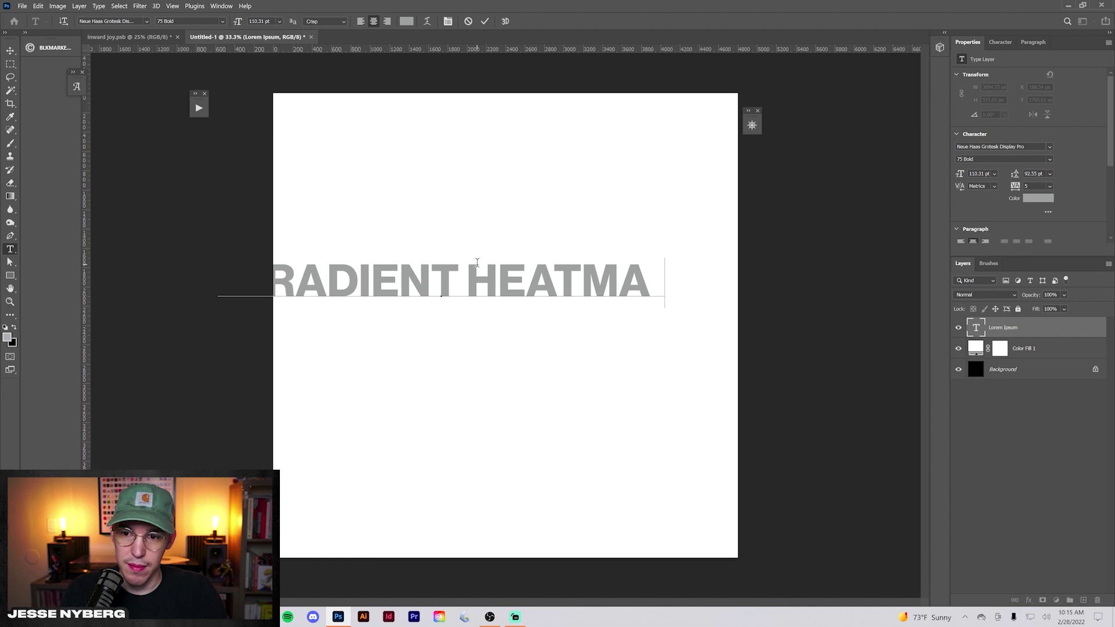
click(453, 286)
key(Return)
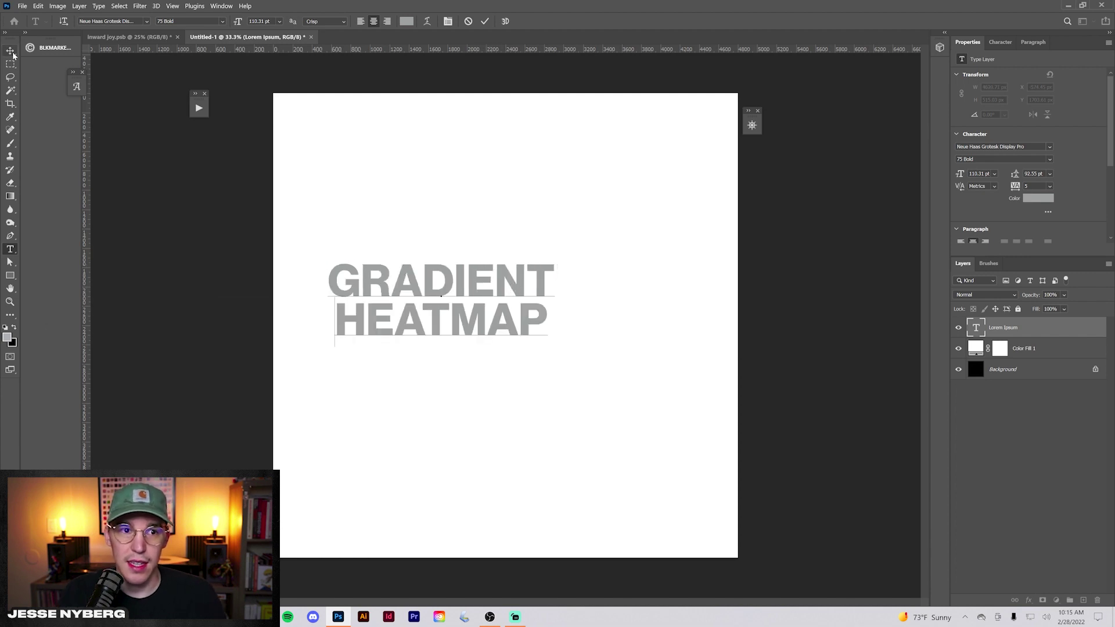
key(End)
text(TYPE)
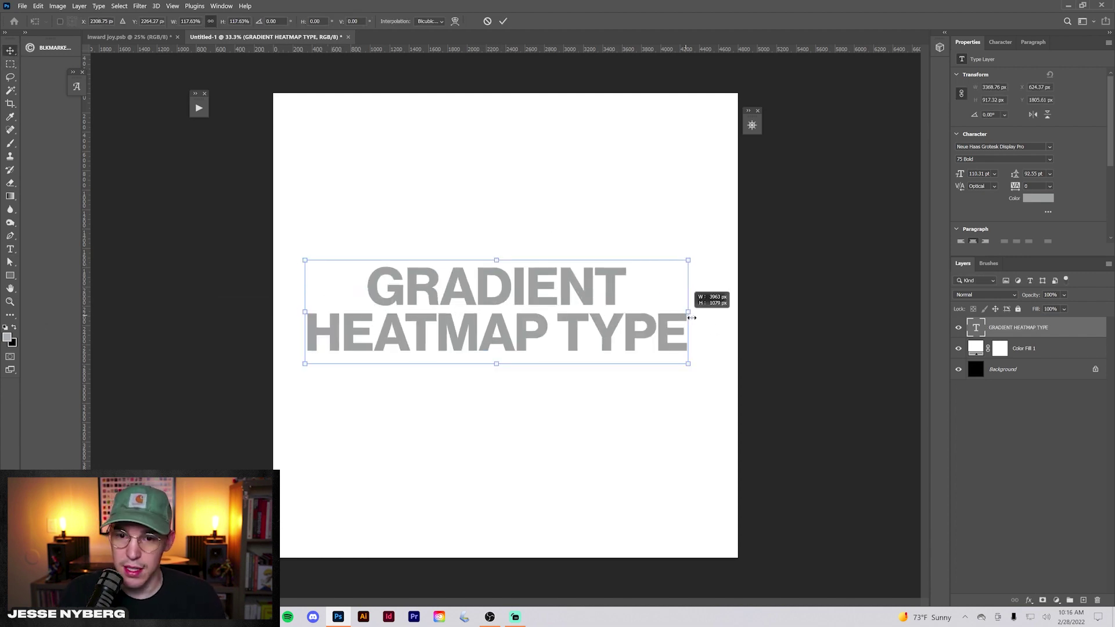
- Scale the text up to about 3957 px wide and centre it on the canvas
drag(692, 318, 696, 322)
drag(612, 326, 621, 331)
key(Return)
- Change the Color Fill 1 layer to black, 000000
double_click(983, 353)
text(000000)
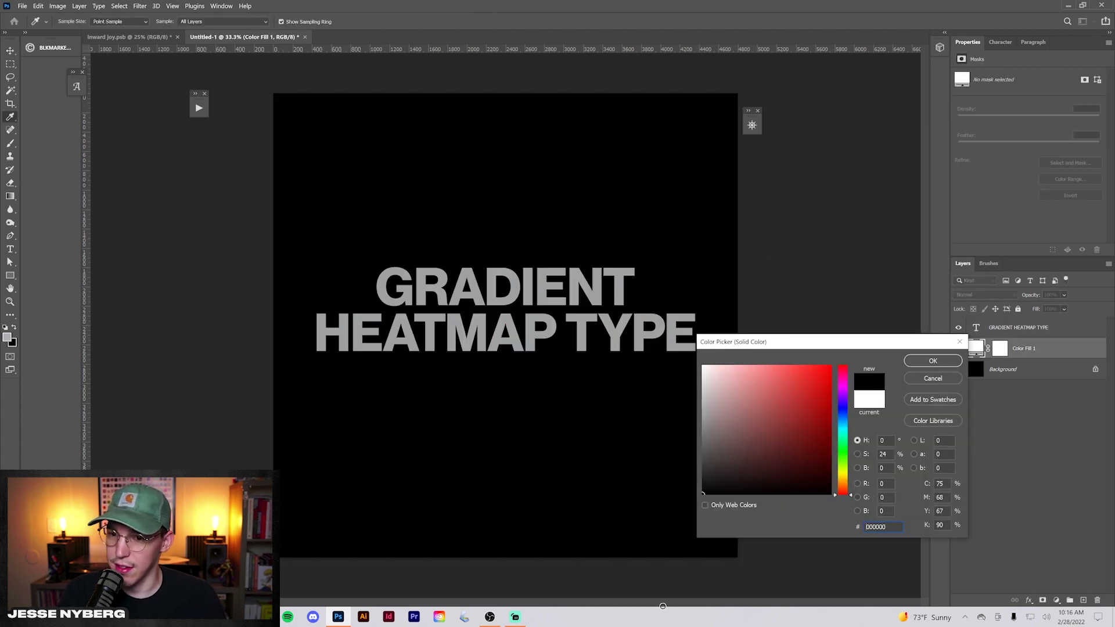
key(Return)
- Duplicate the GRADIENT HEATMAP TYPE text layer and convert the copy to a smart object
click(1001, 329)
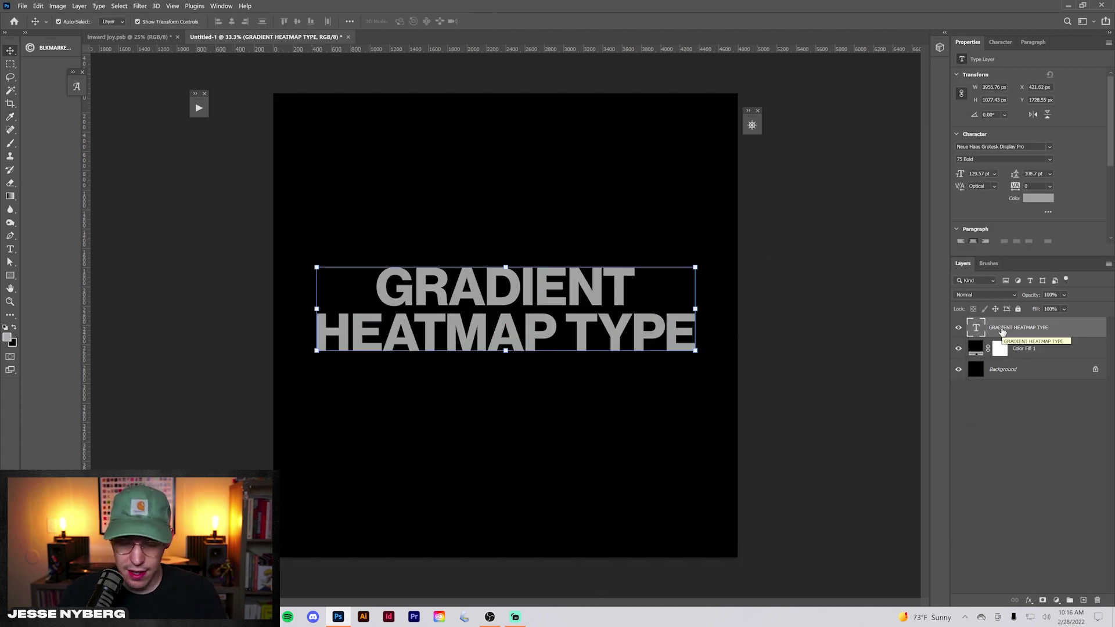
key(ctrl+j)
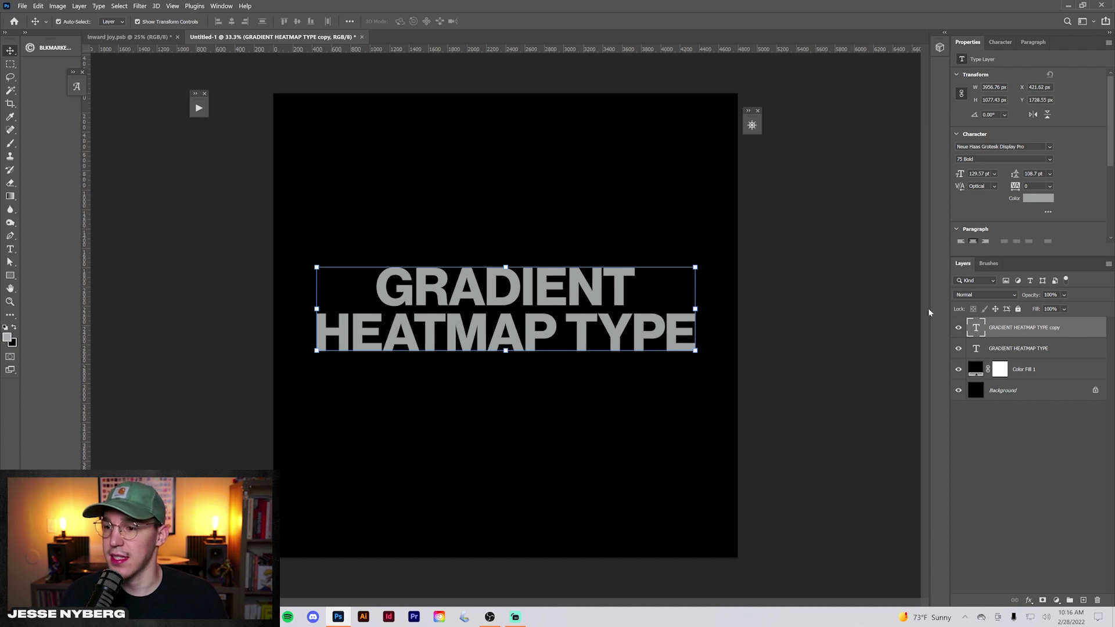
right_click(995, 331)
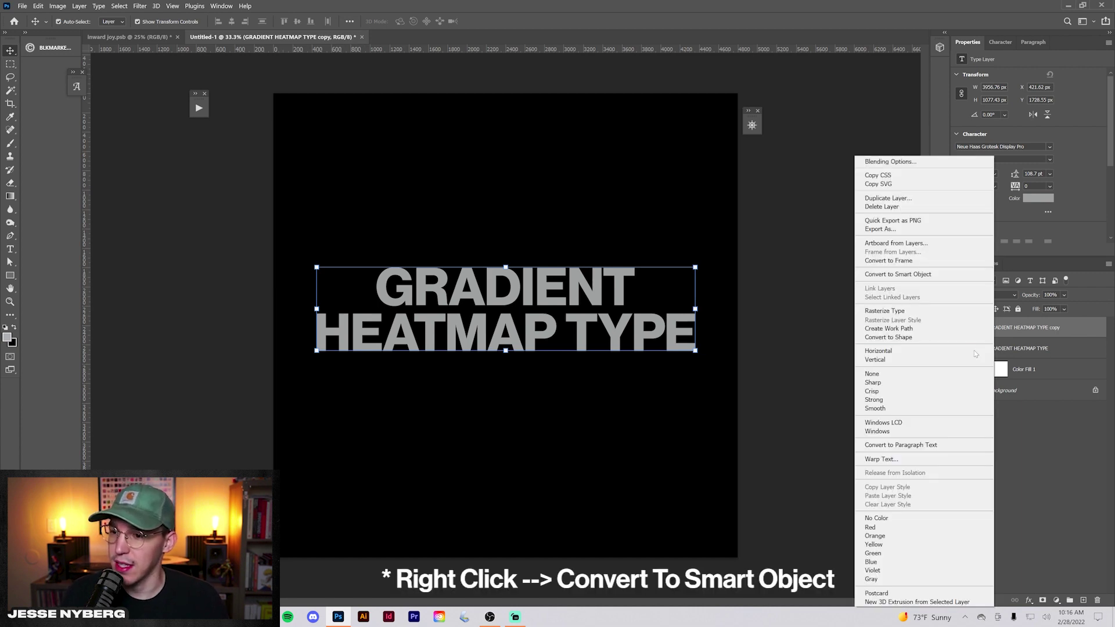
click(918, 277)
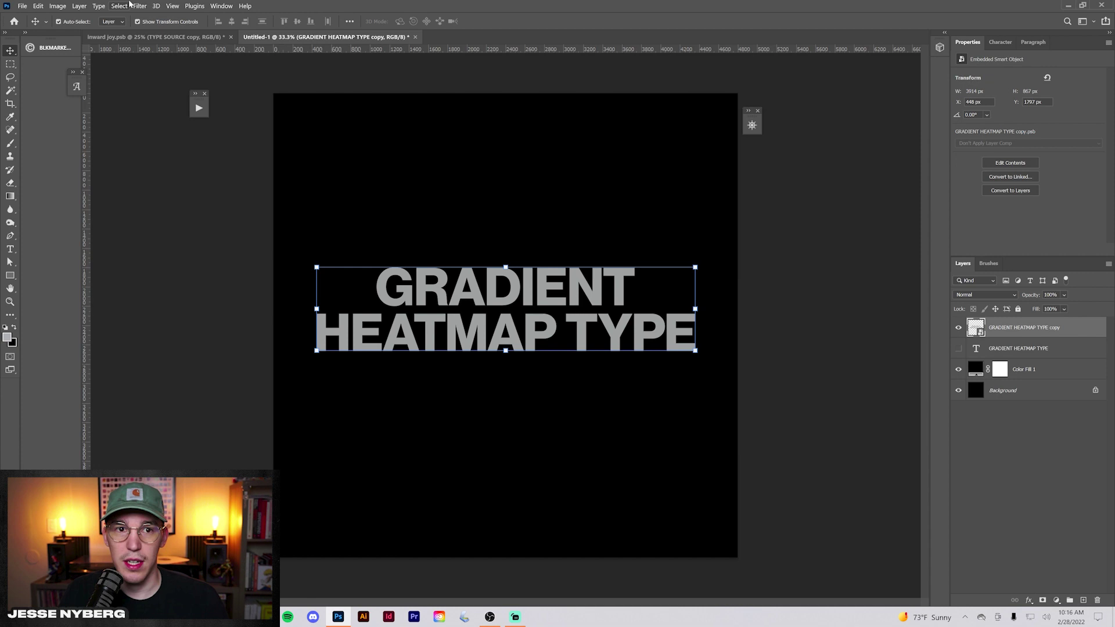
- Apply an Add Noise filter of 8% to the smart object, with uniform distribution and Monochromatic on
click(134, 5)
mouse_move(247, 153)
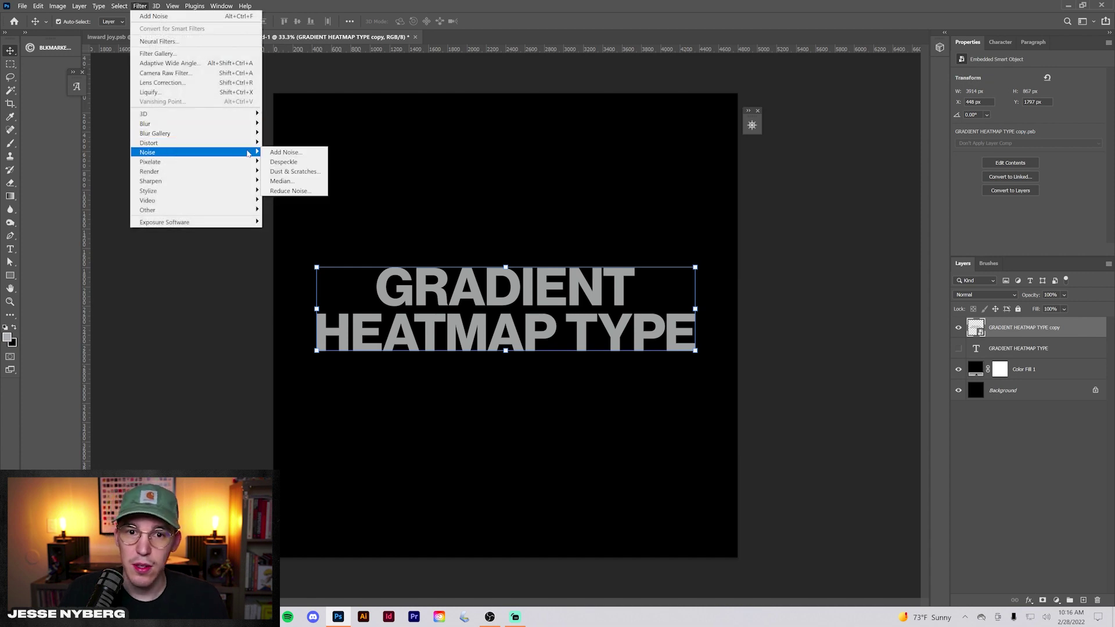
click(282, 152)
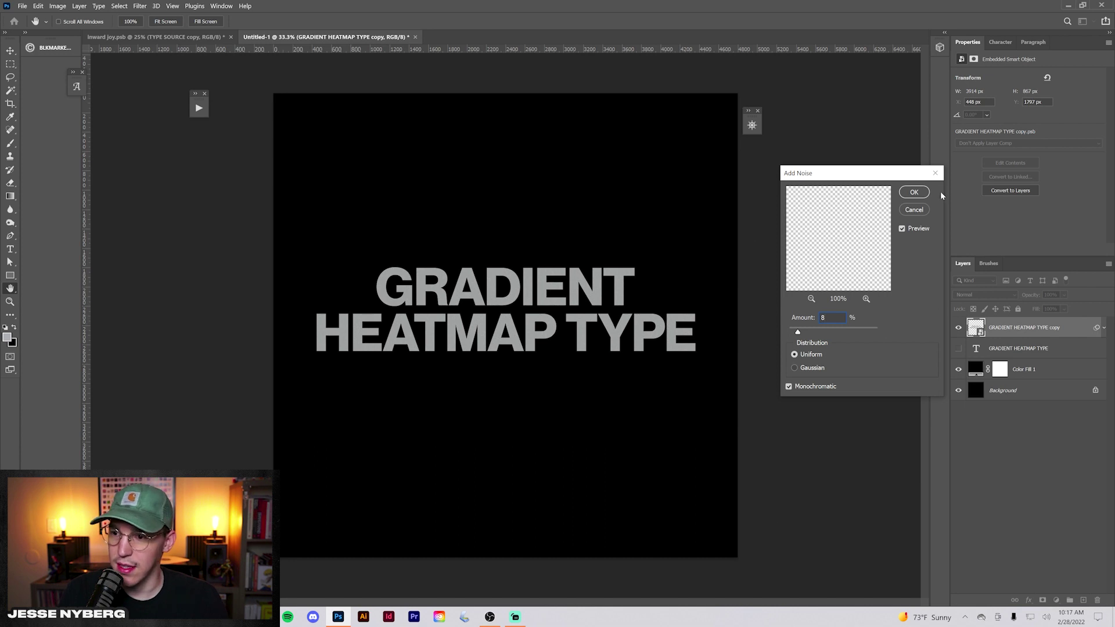
click(914, 192)
- Apply a Gaussian Blur filter with a 35-pixel radius to the text smart object
click(156, 6)
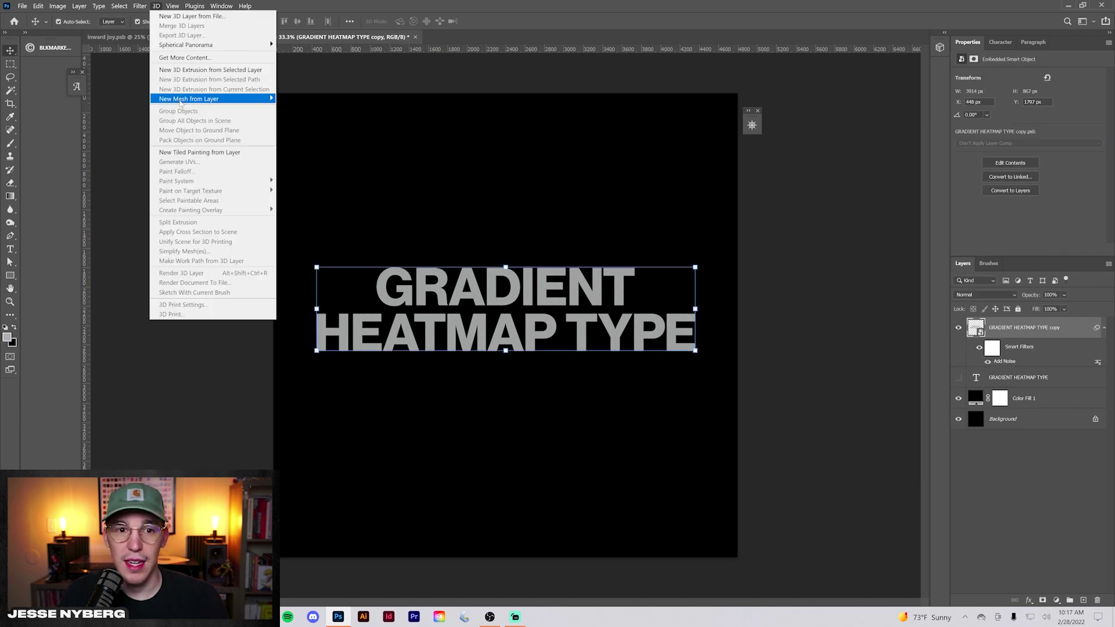
click(139, 6)
mouse_move(158, 126)
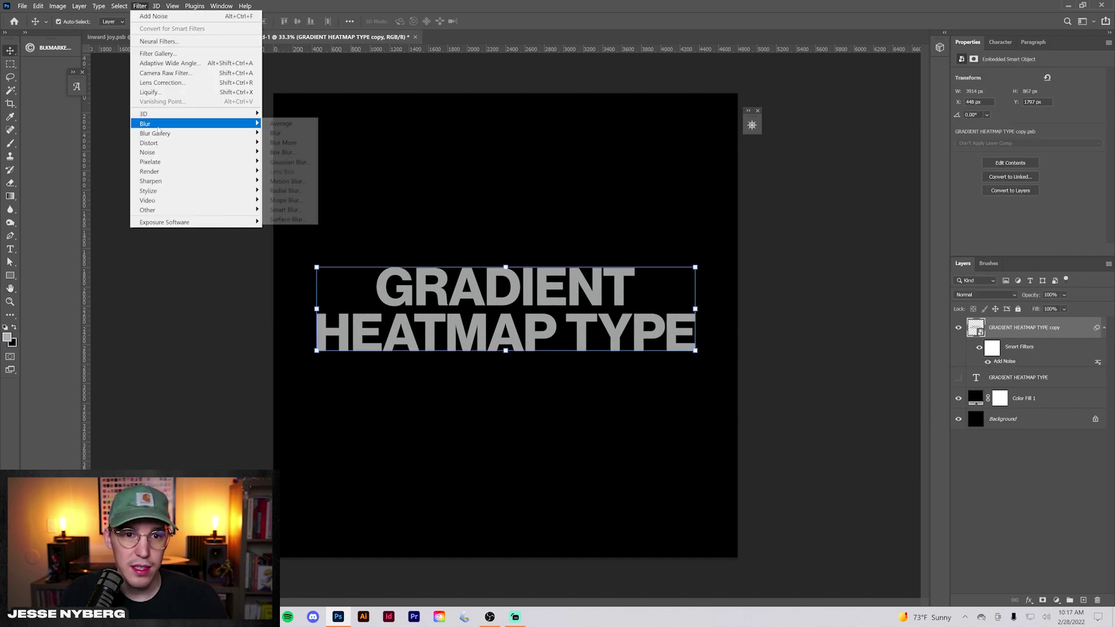
click(290, 162)
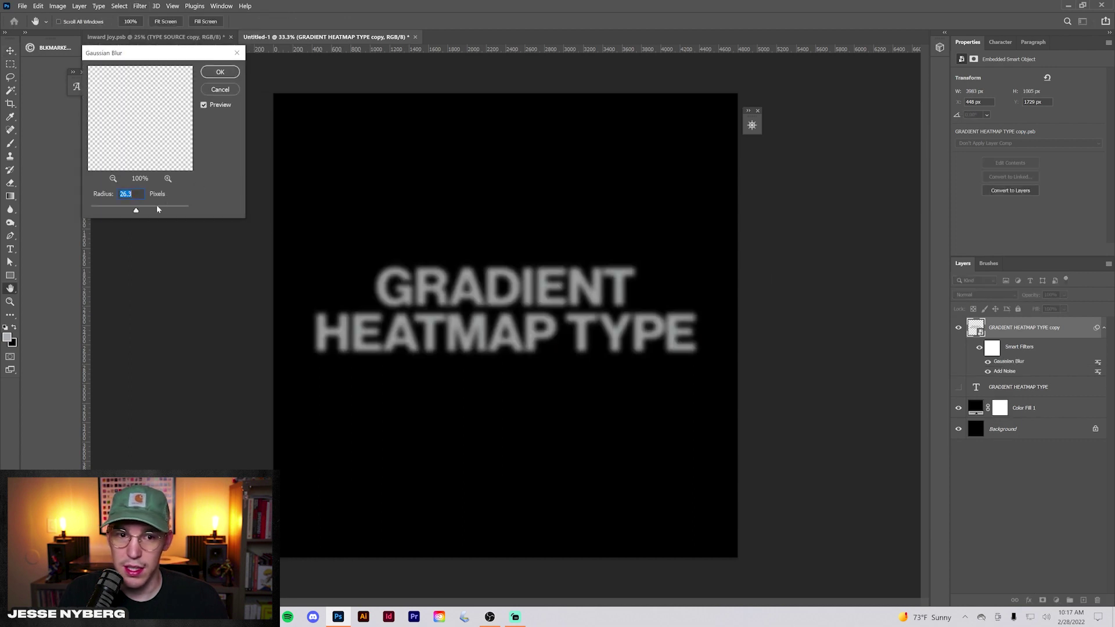
drag(136, 209, 141, 210)
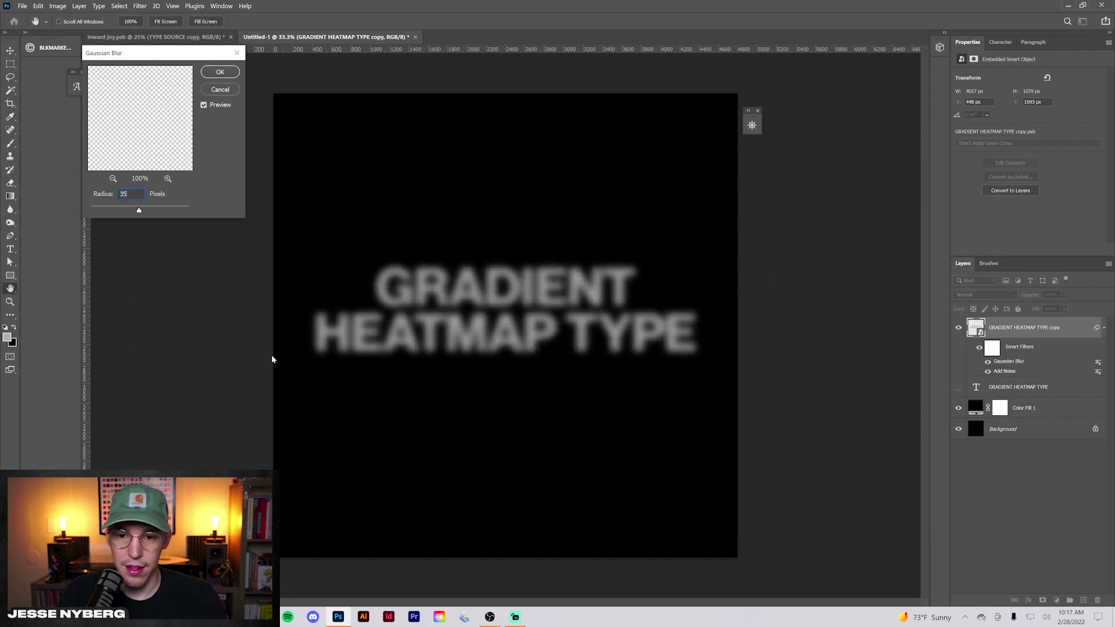
key(Return)
key(v)
click(751, 457)
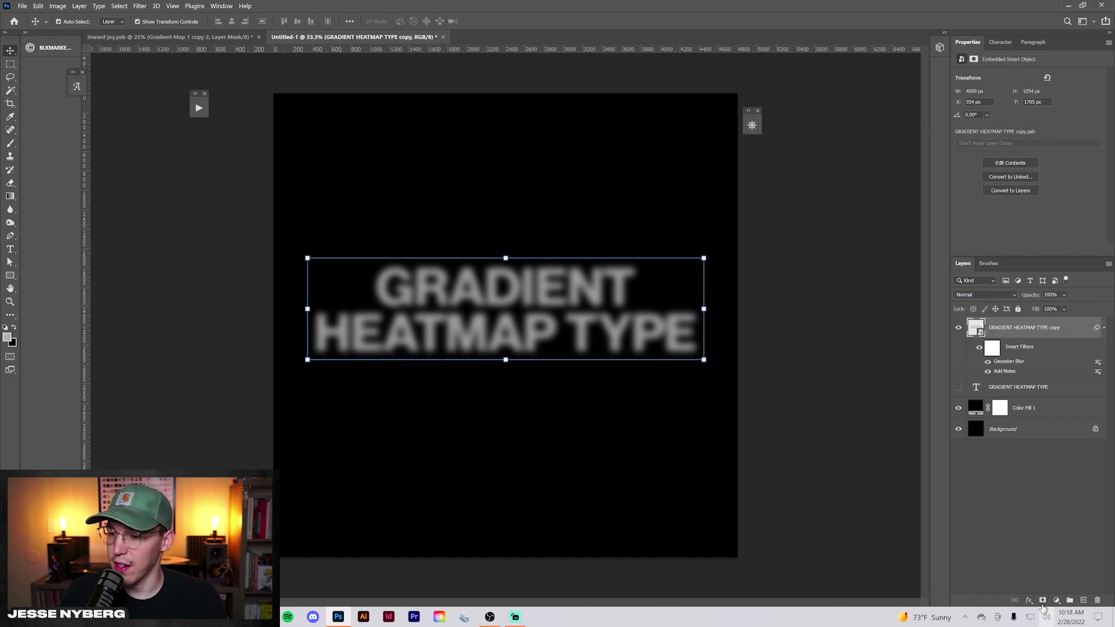
- Add a Gradient Map adjustment layer above the blurred text, browse its gradient presets and hide the layer
click(1056, 600)
click(1061, 582)
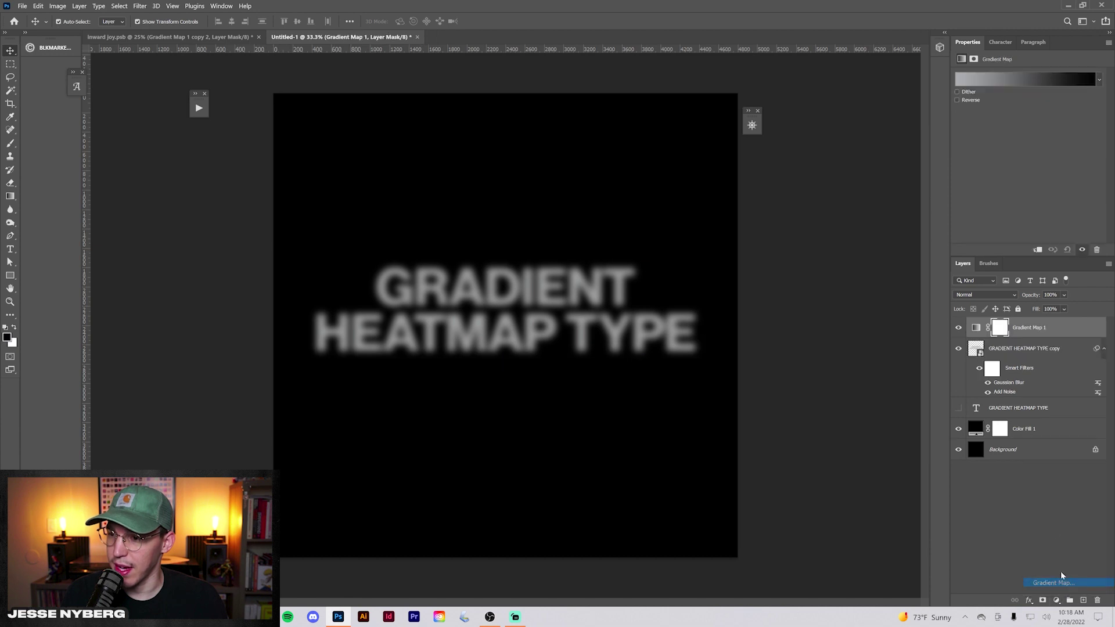
click(1099, 81)
scroll(1014, 244, down, 1)
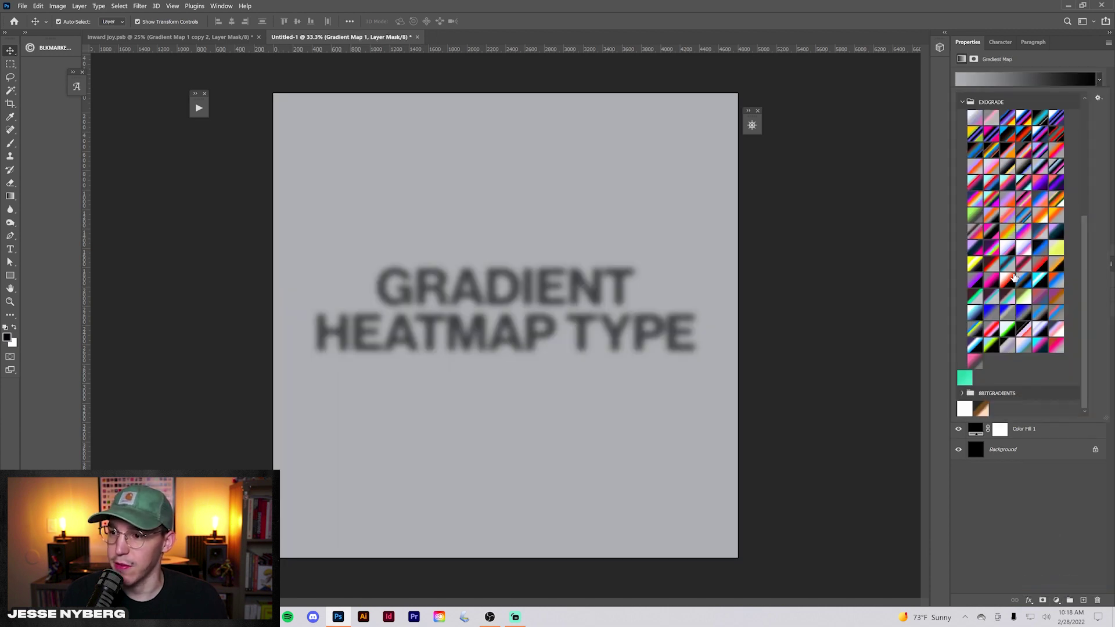
scroll(1012, 302, up, 3)
scroll(1013, 363, down, 2)
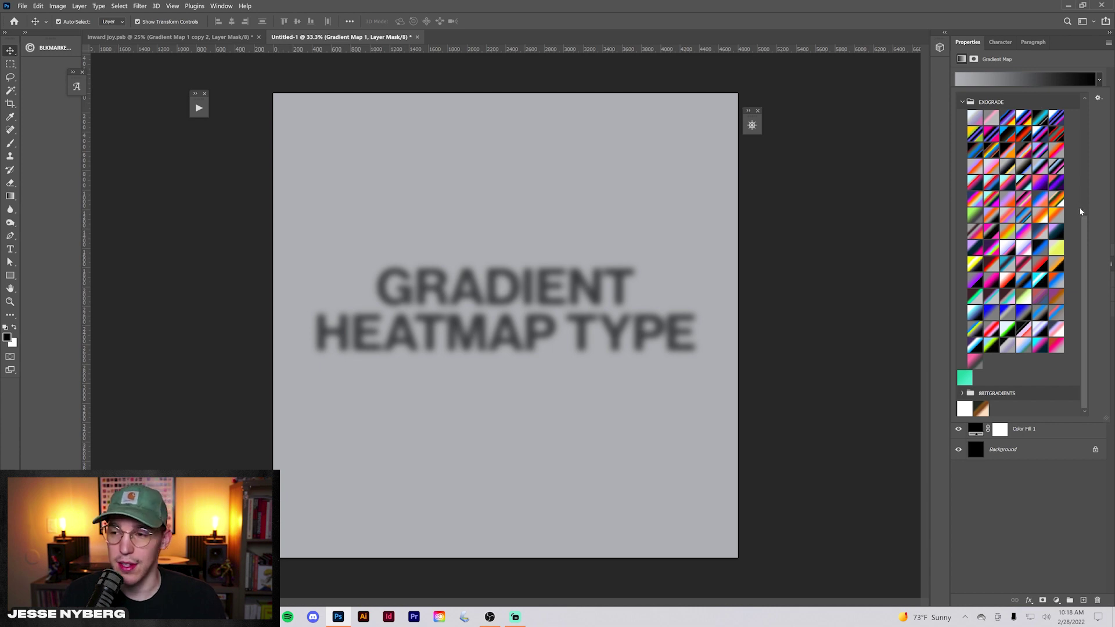
click(1099, 86)
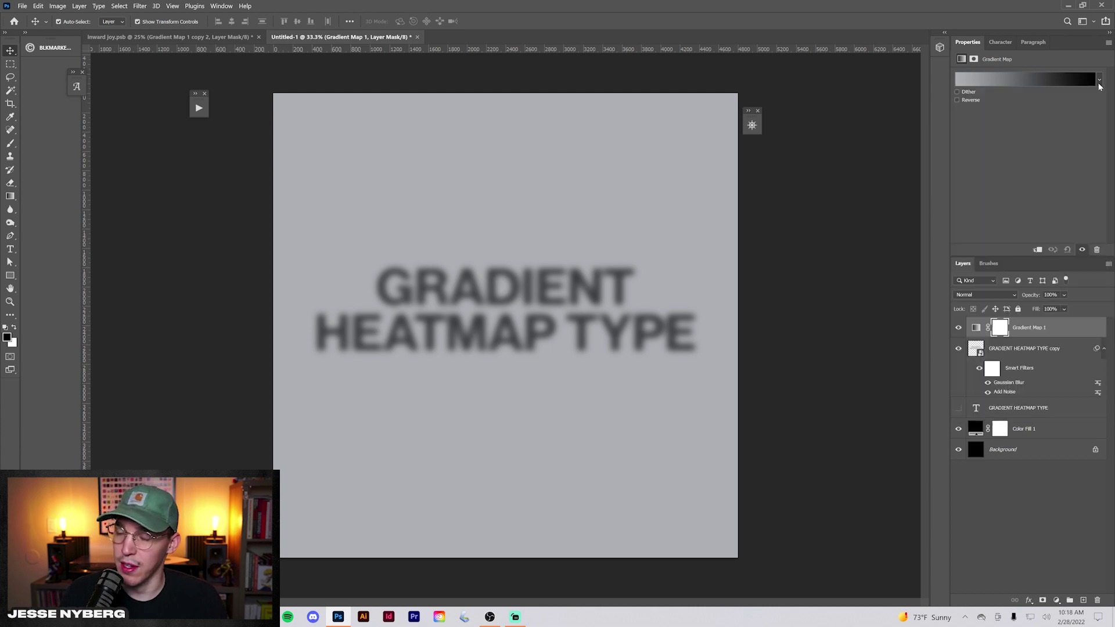
click(959, 329)
- Paste the copied multicolour gradient map layer directly above the blurred text smart object and turn off its Reverse option
click(1005, 351)
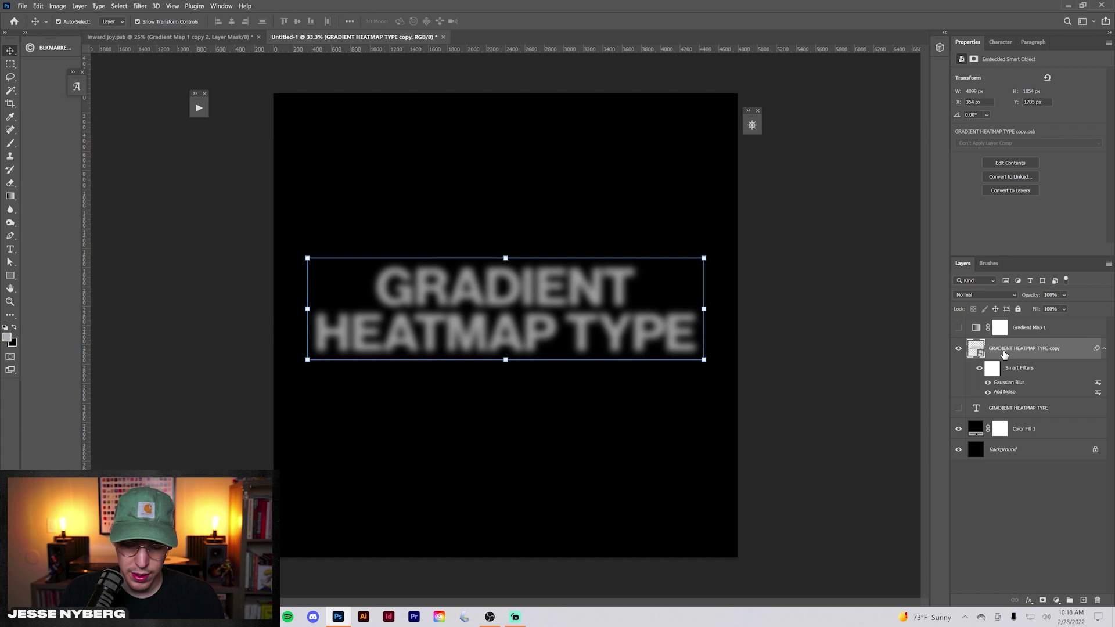
key(ctrl+v)
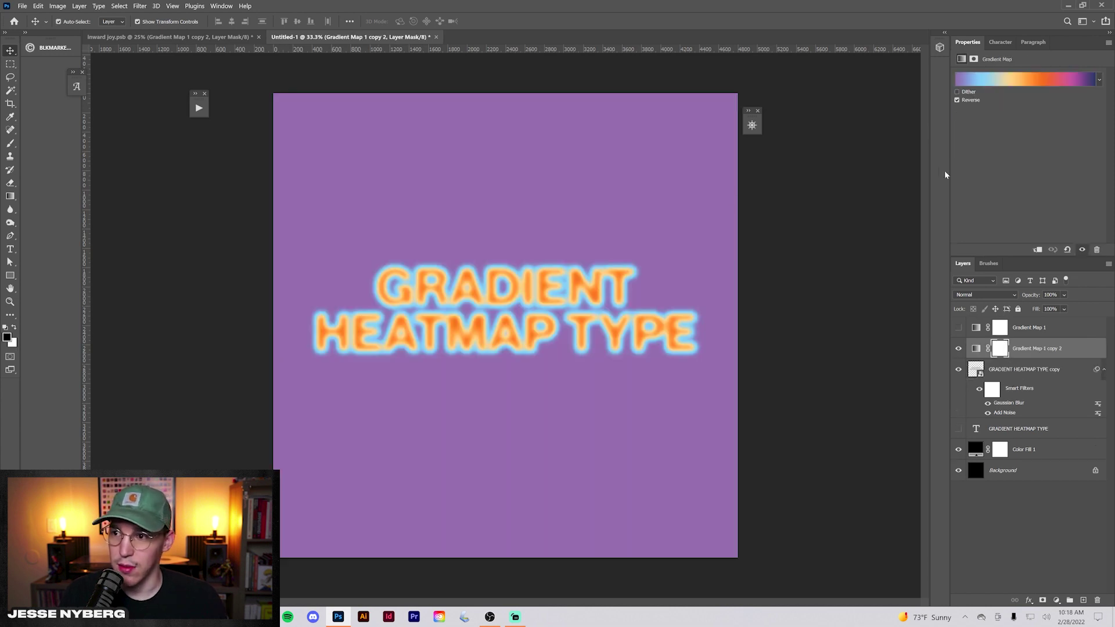
click(957, 100)
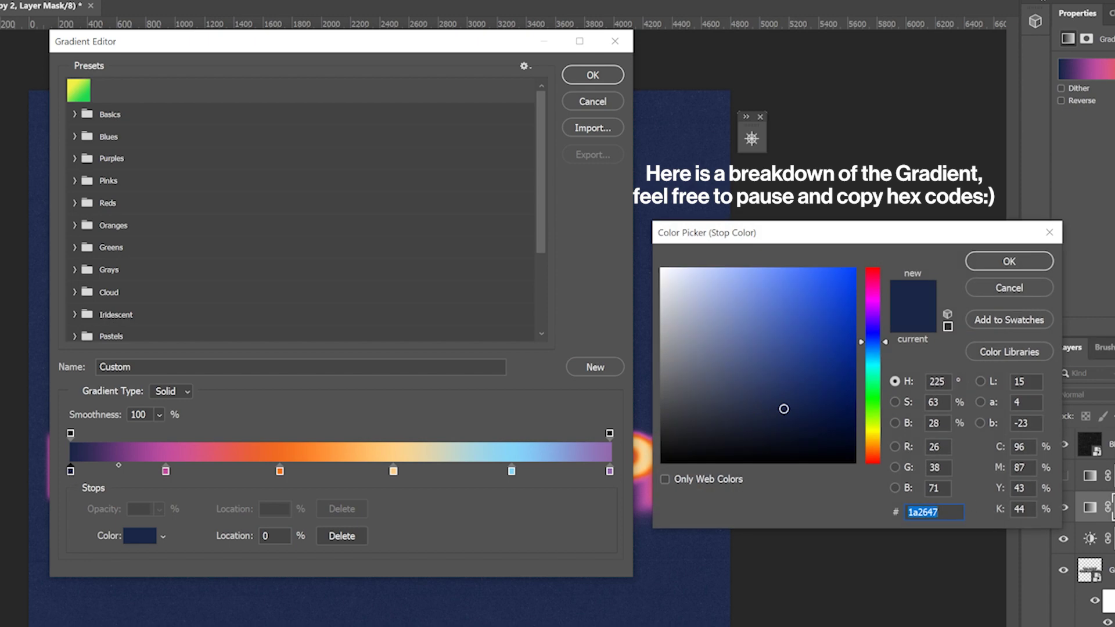
- Inspect the colour of each of the six stops in the gradient map, from the dark end to the light end
click(1008, 290)
double_click(166, 471)
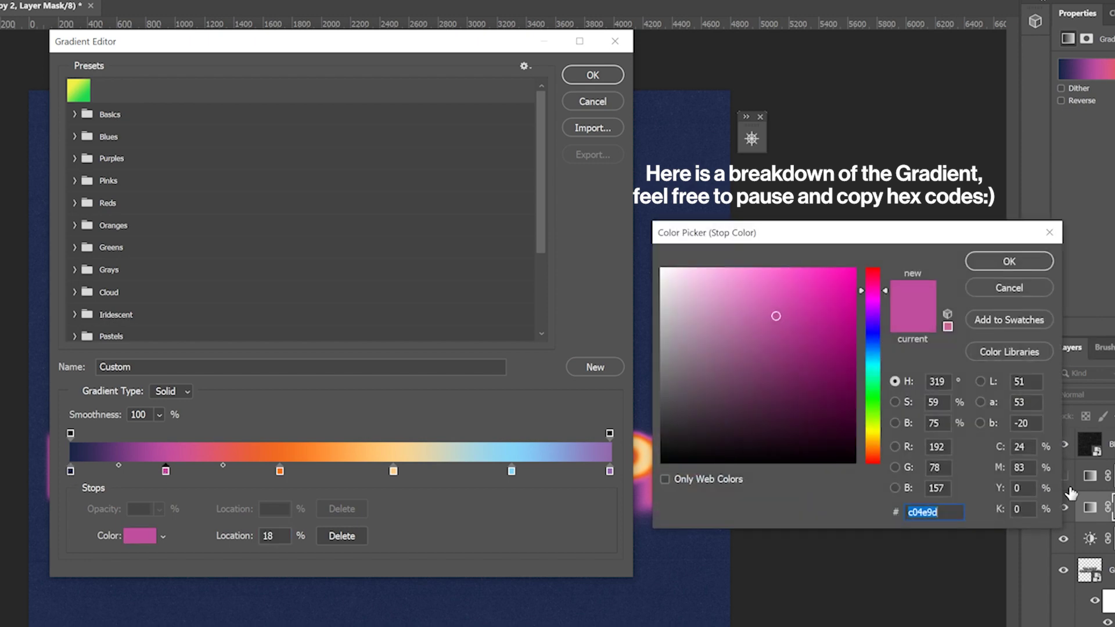
click(1011, 289)
double_click(280, 470)
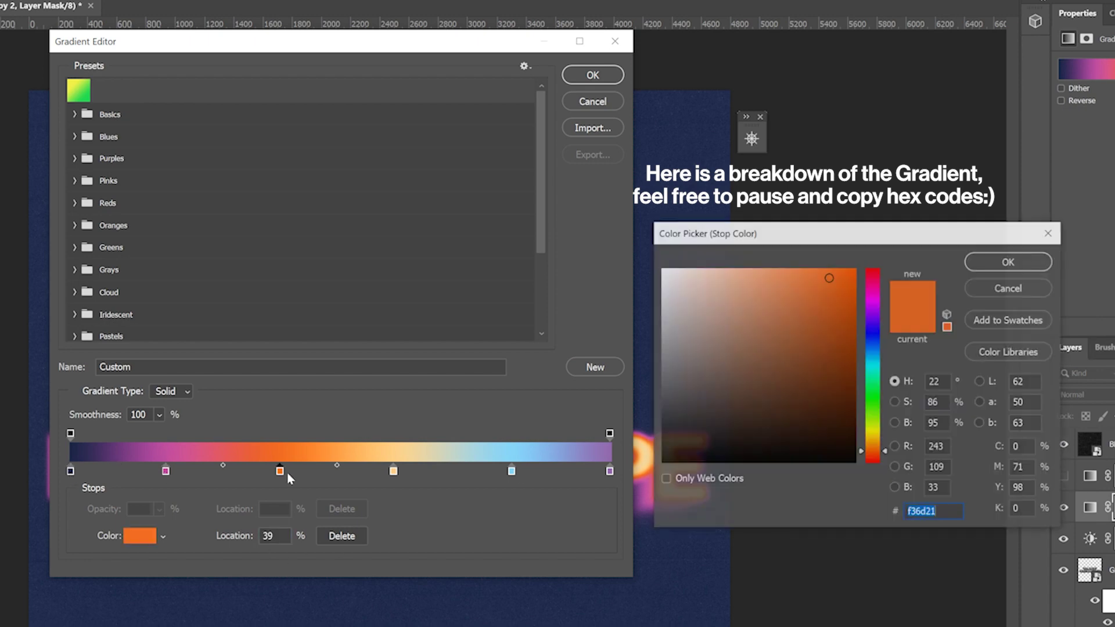
click(1010, 289)
double_click(393, 470)
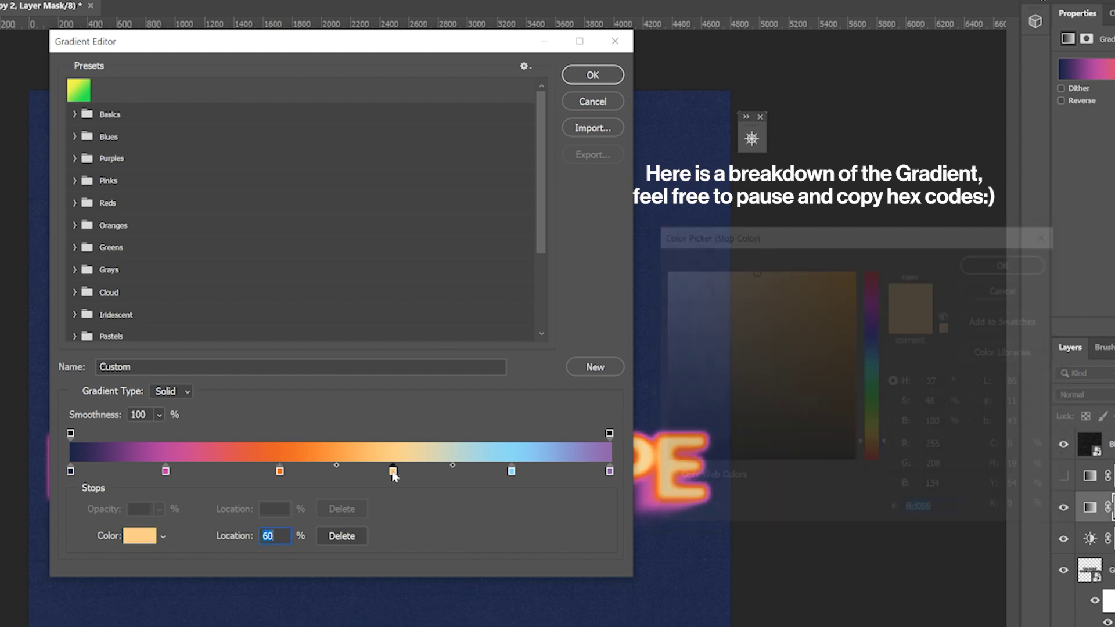
click(1016, 289)
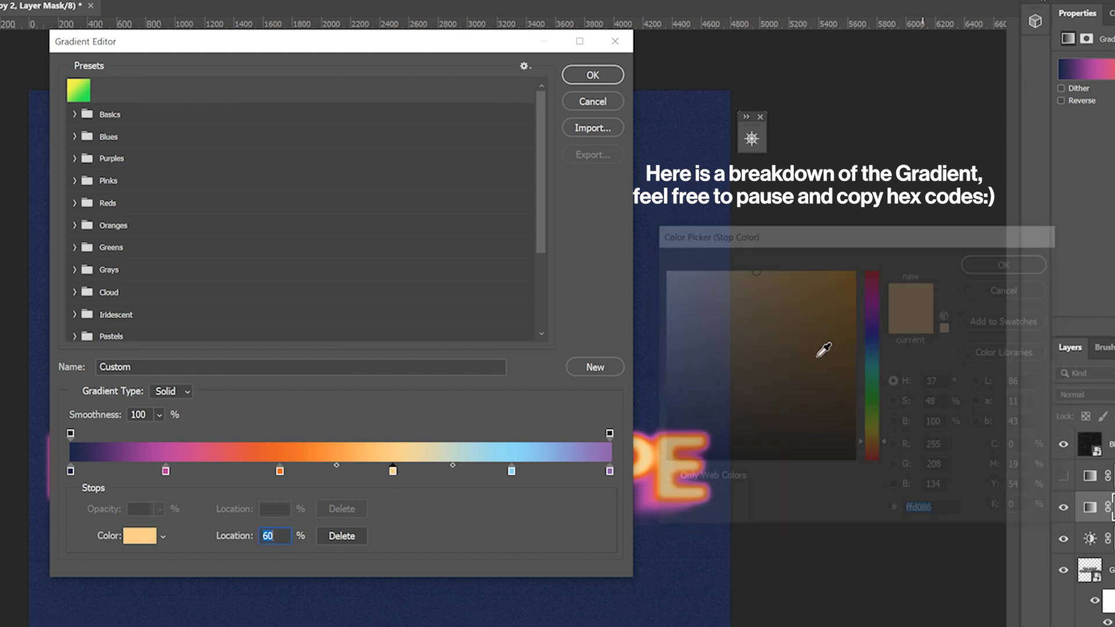
double_click(512, 471)
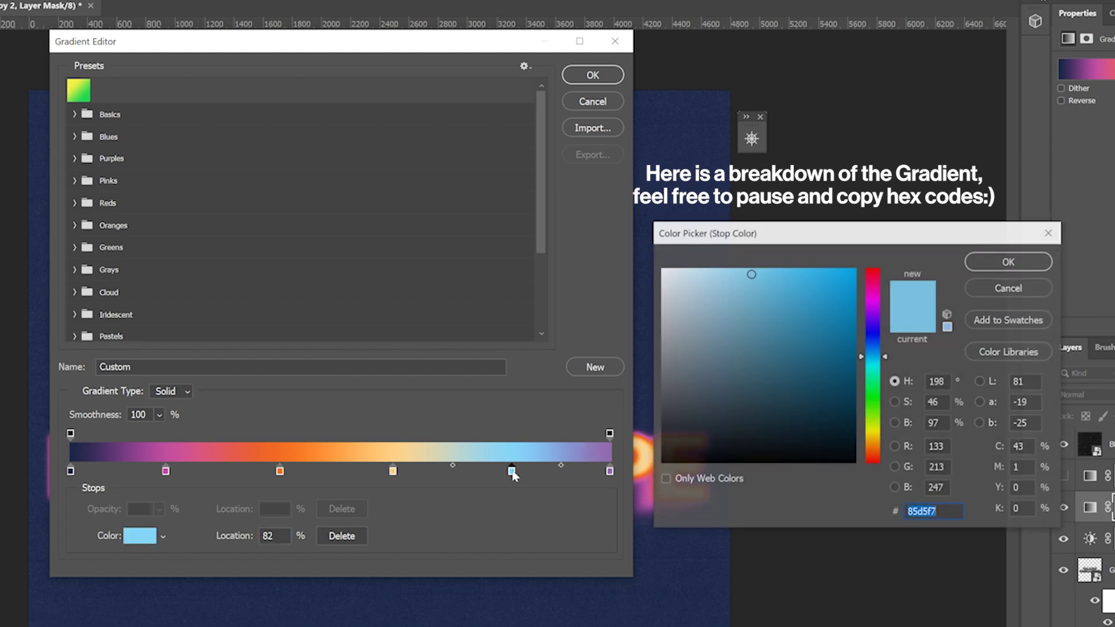
click(1008, 292)
double_click(610, 471)
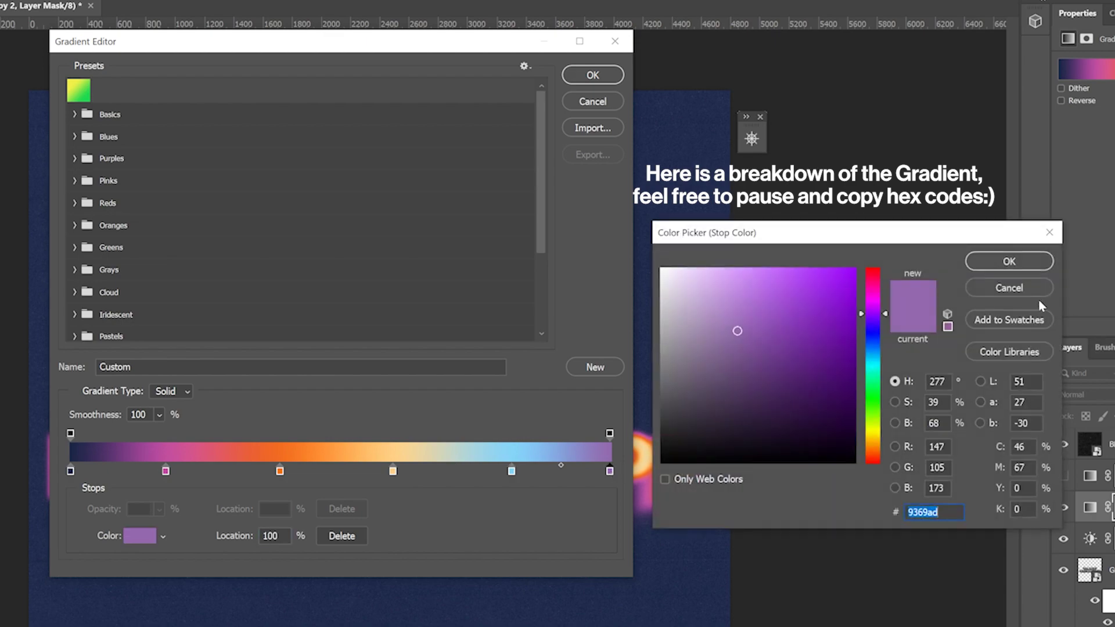
click(1037, 291)
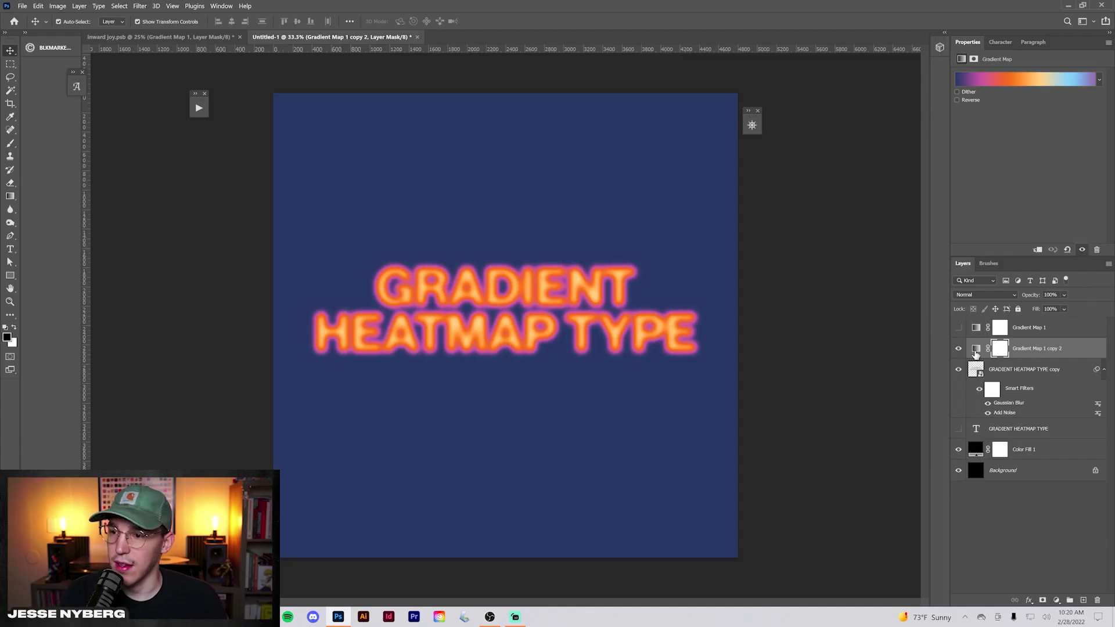
- Set the text smart object's Gaussian Blur radius to 28 pixels and enlarge the text to nearly the canvas width
click(976, 353)
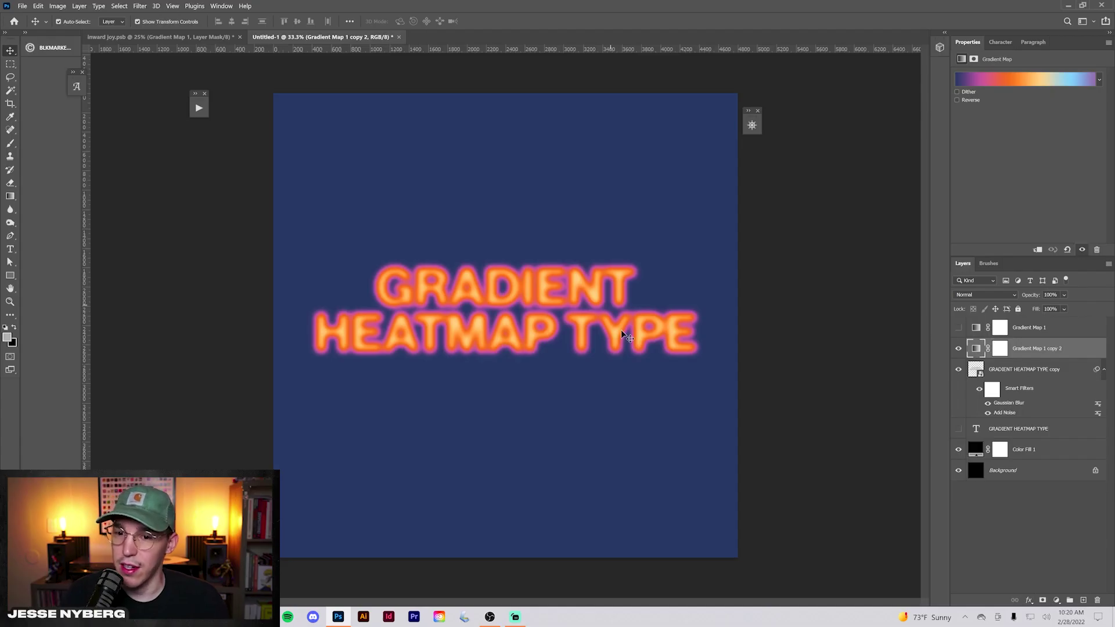
drag(531, 308, 544, 341)
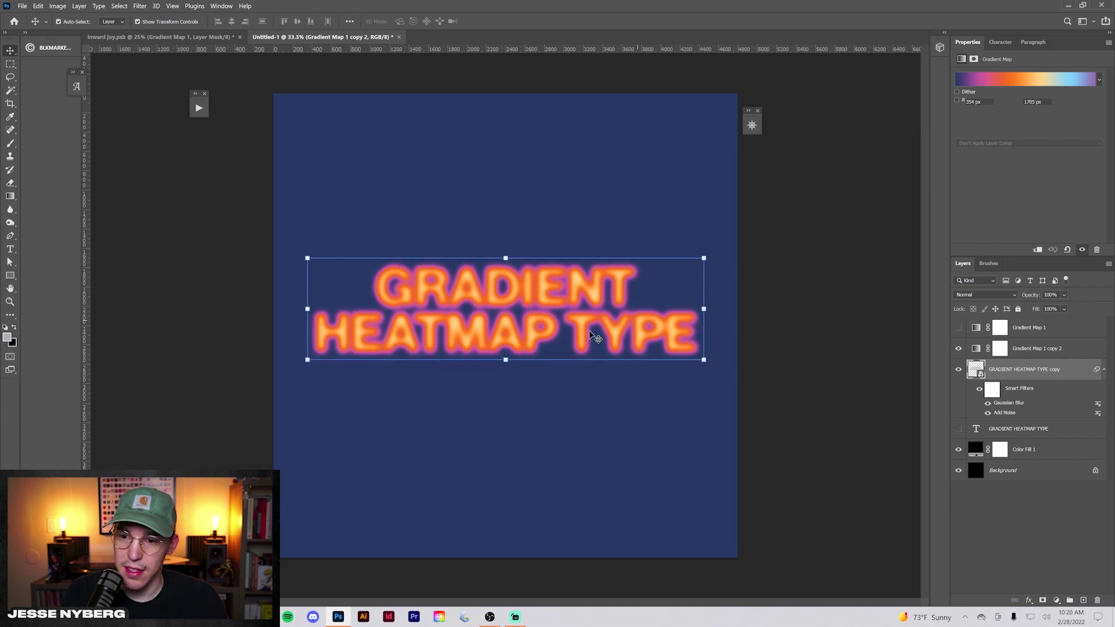
double_click(1011, 403)
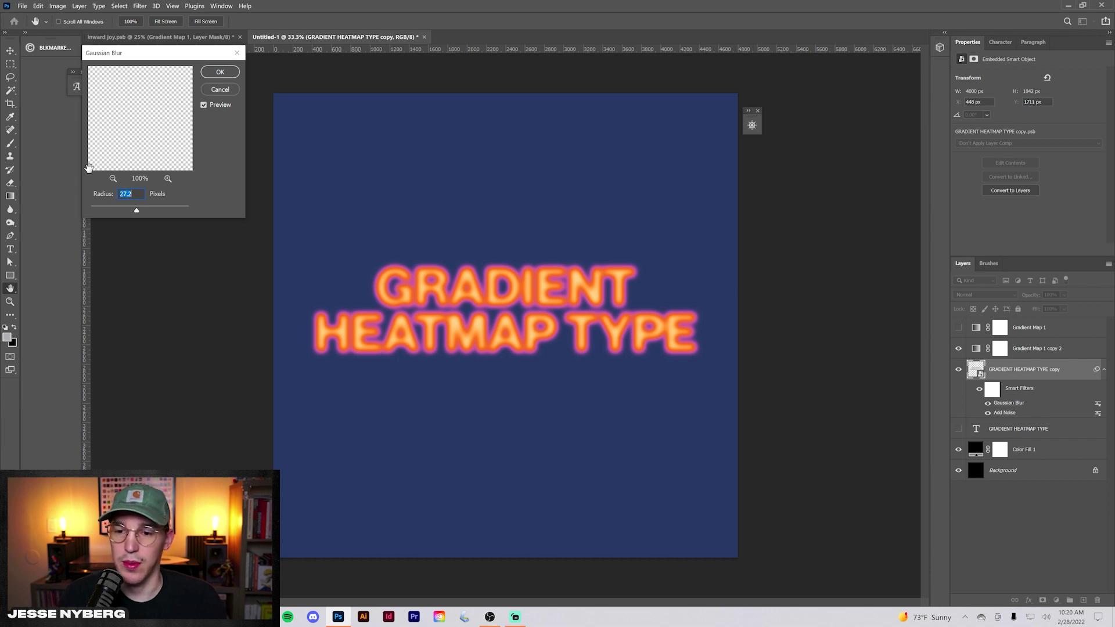
key(shift+Down)
text(25)
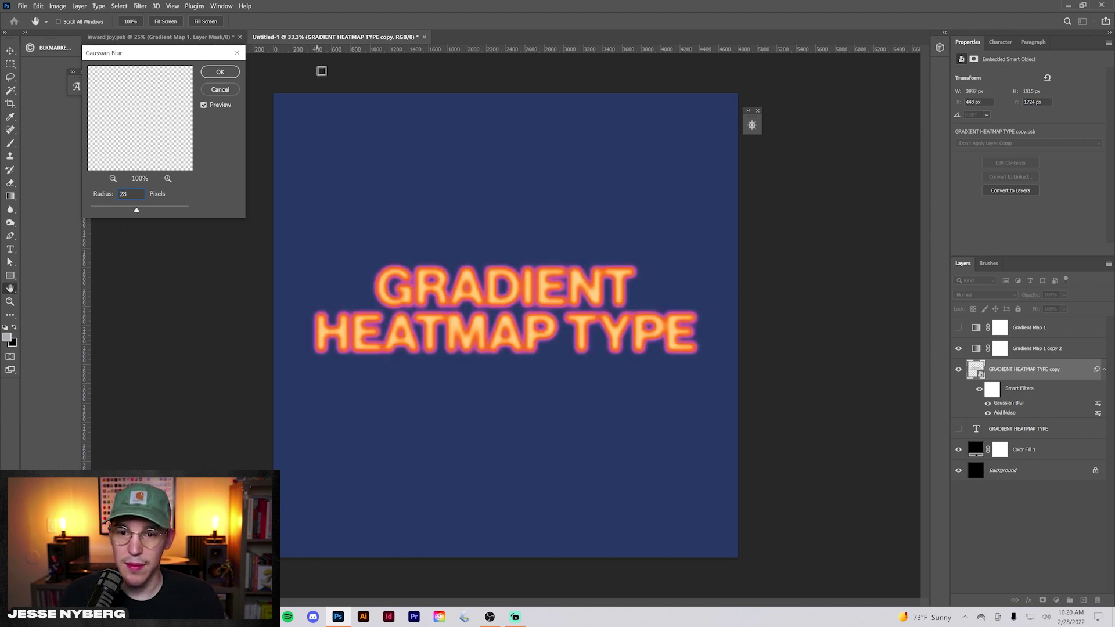
key(Return)
drag(703, 312, 726, 323)
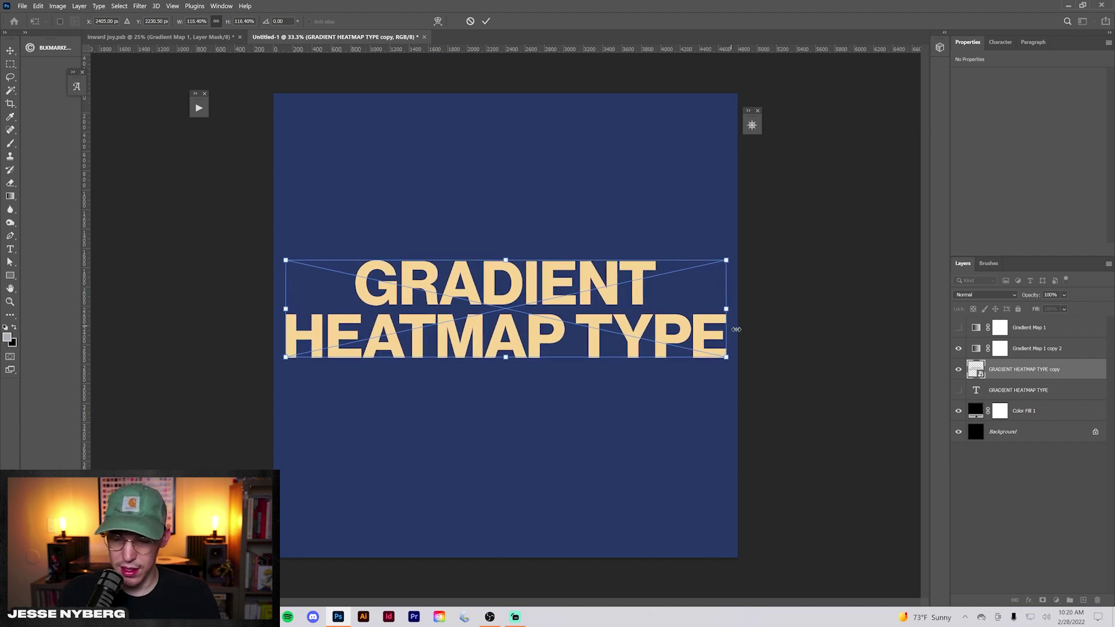
key(Return)
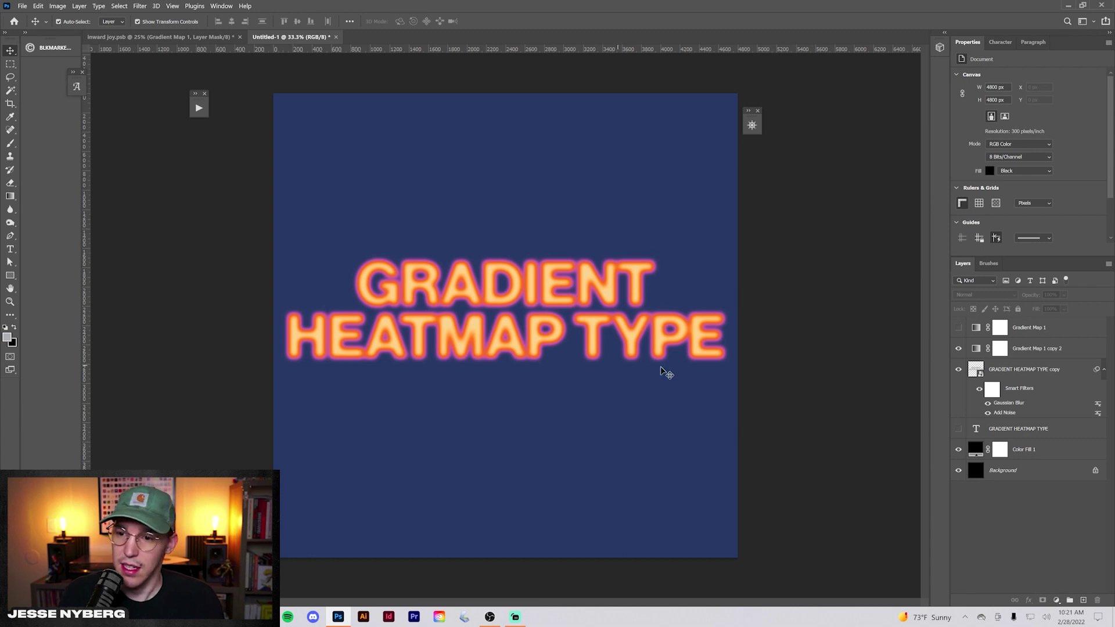
- Switch to Illustrator and add centred two-line text "GRADIENT HEATMAP TYPE" in Neue Haas Grotesk Display Pro 75 Bold, about 160 pt
click(494, 314)
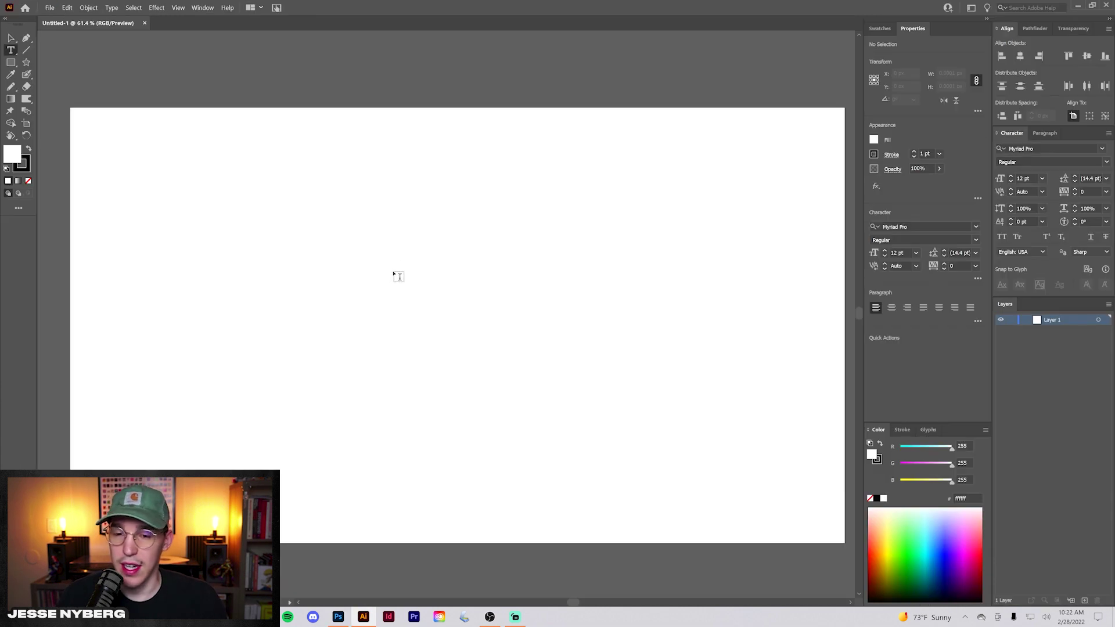
click(398, 276)
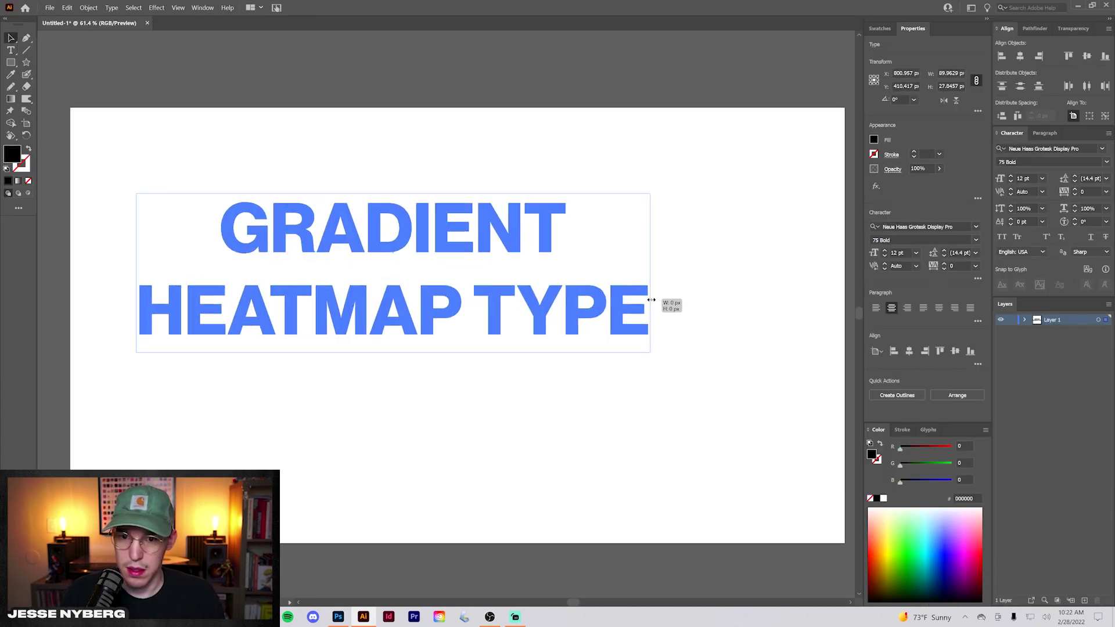
drag(504, 286, 578, 334)
- Set the text's leading to 140 pt and its kerning to Optical
click(963, 253)
key(shift+Down)
key(shift+Down)
key(shift+Down)
key(shift+Down)
key(shift+Down)
key(shift+Down)
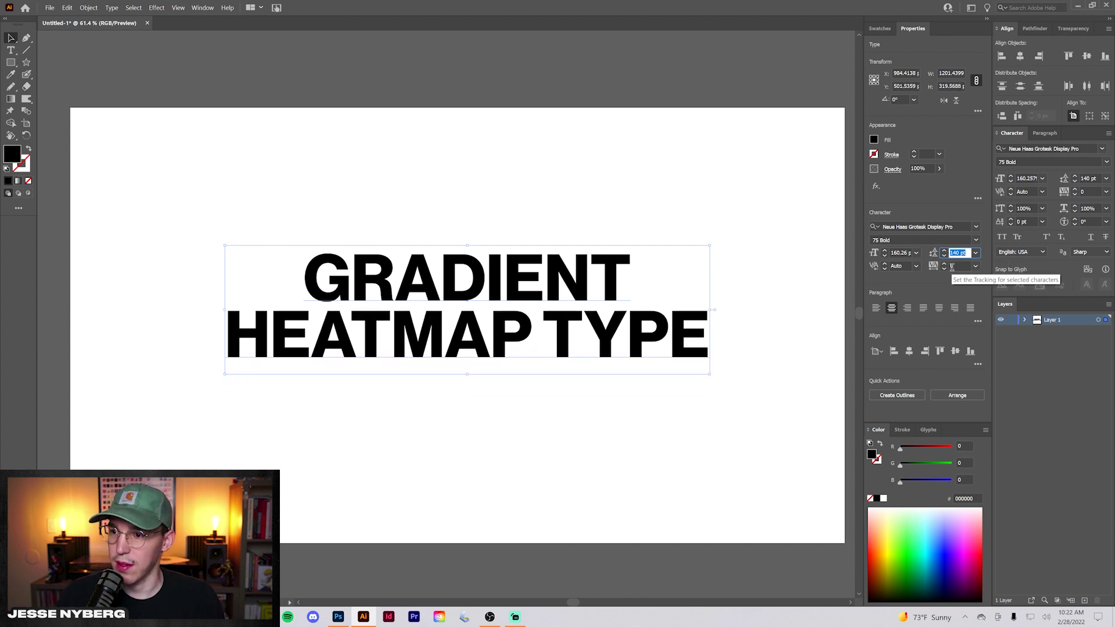
click(916, 265)
click(931, 288)
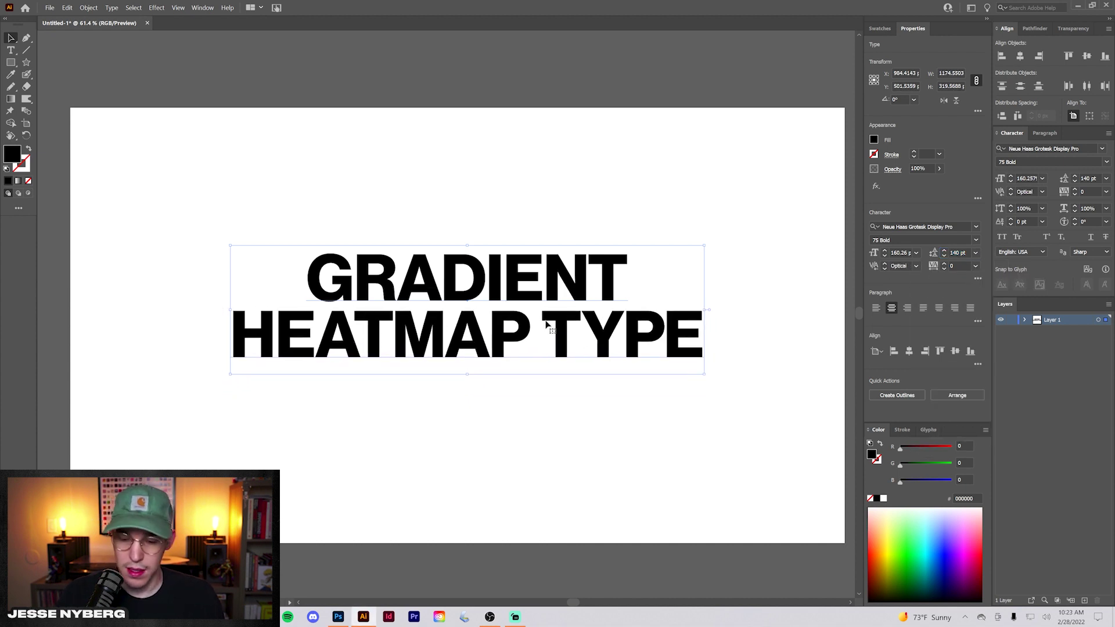
- Fill the text with mid grey a0a1a1
double_click(15, 154)
click(425, 289)
click(665, 244)
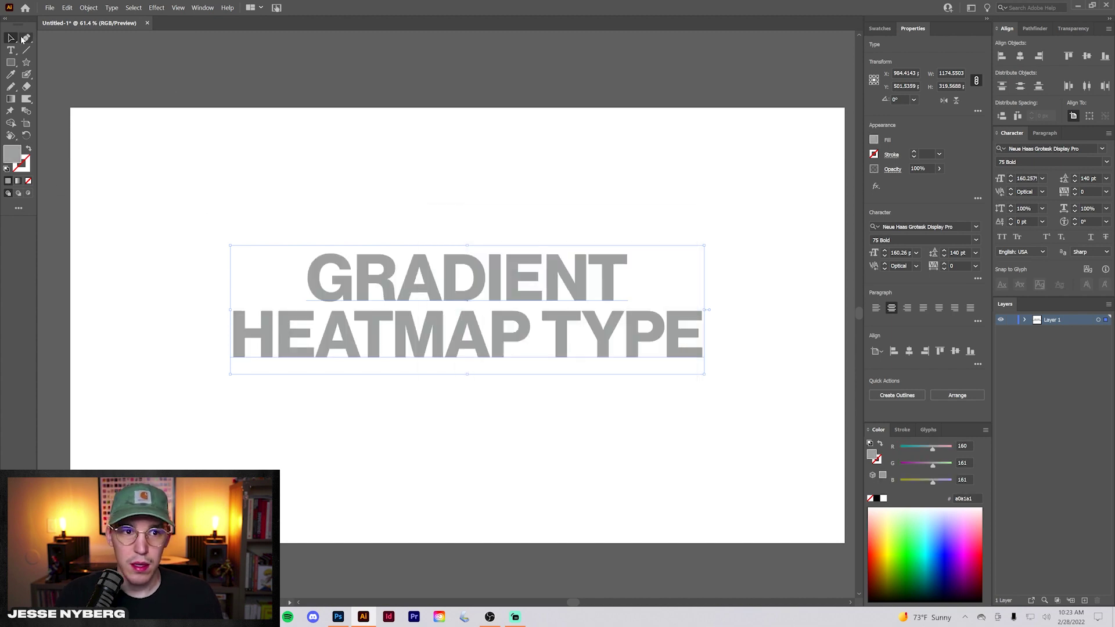
- Paste a duplicate of the grey text in place in front of the original and lock that copy
key(ctrl+shift+b)
key(ctrl+c)
key(ctrl+f)
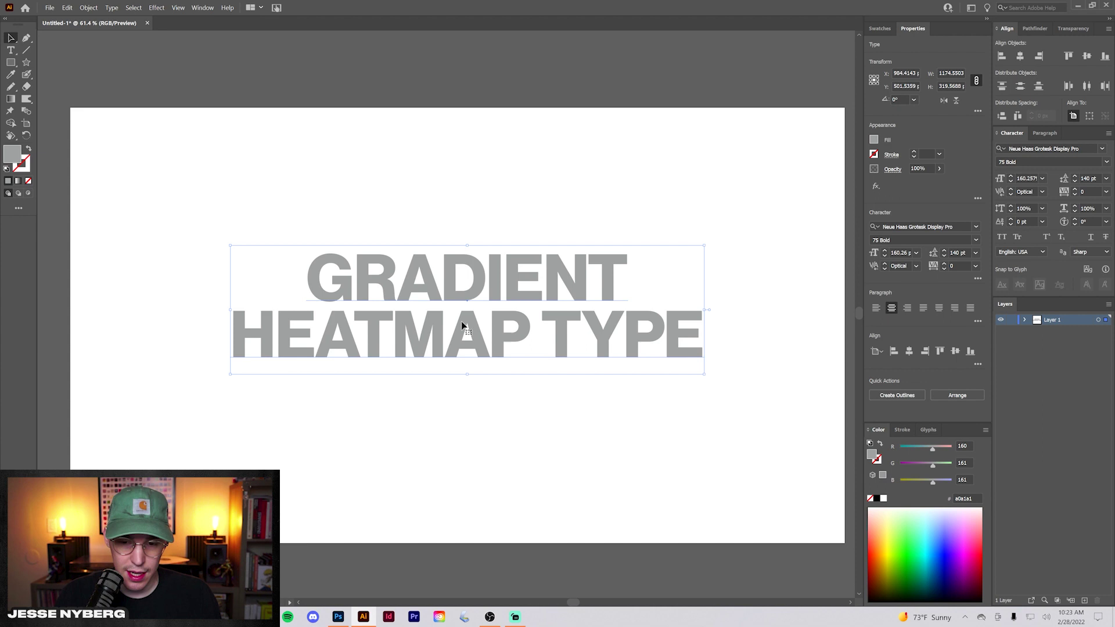
key(ctrl+f)
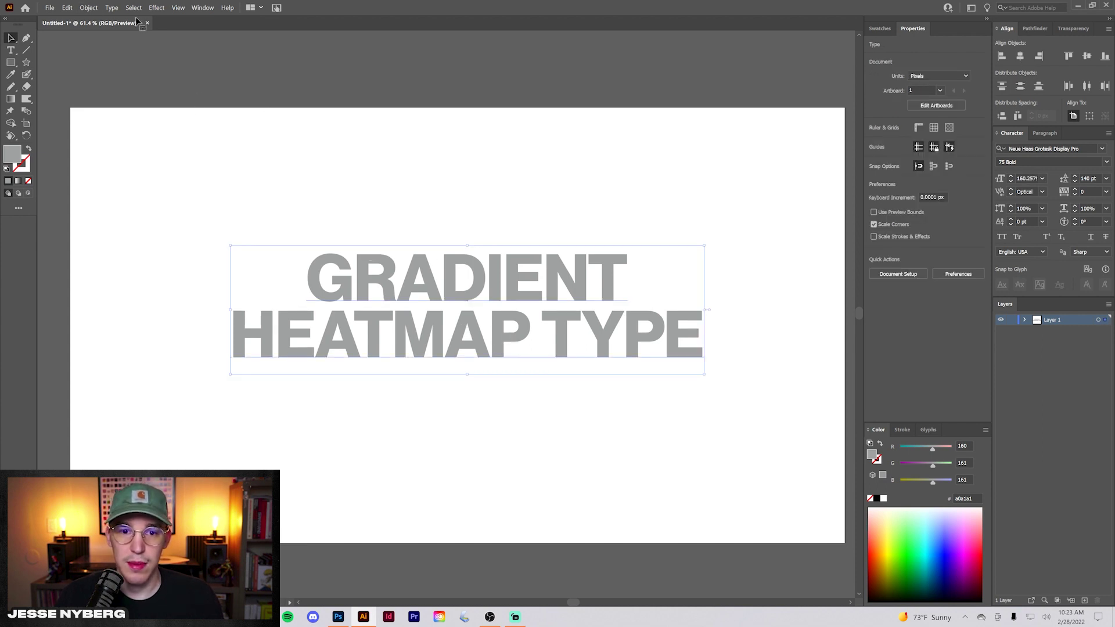
click(88, 7)
mouse_move(110, 66)
click(232, 66)
- Scale the unlocked text copy down to about 128.6 pt and move it down about 76 px, keeping it horizontally centred
drag(341, 142, 499, 290)
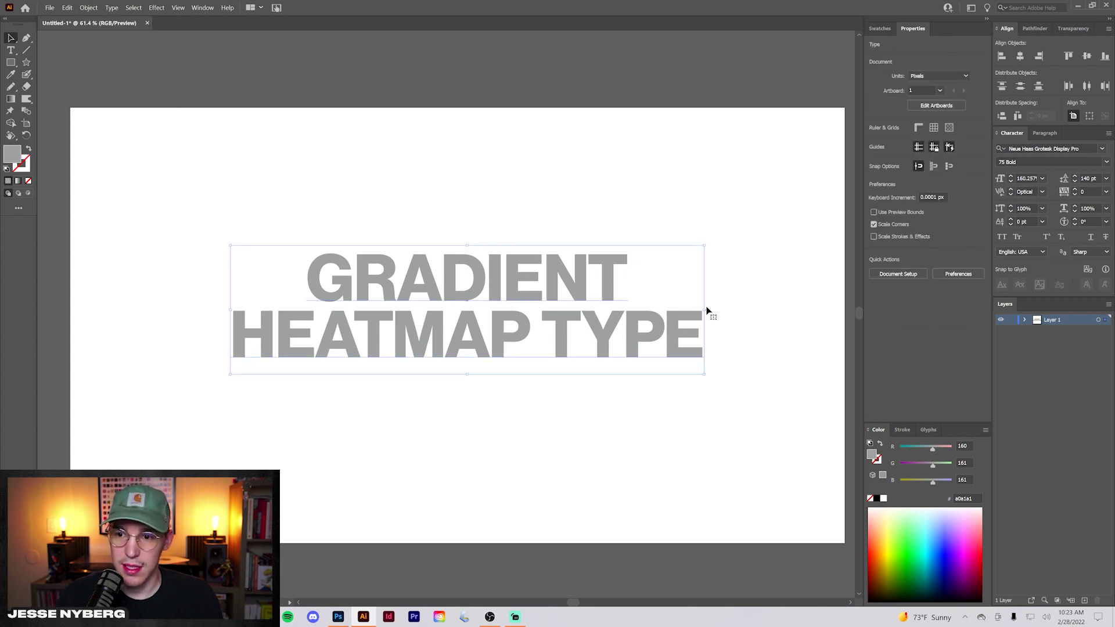
drag(704, 311, 655, 310)
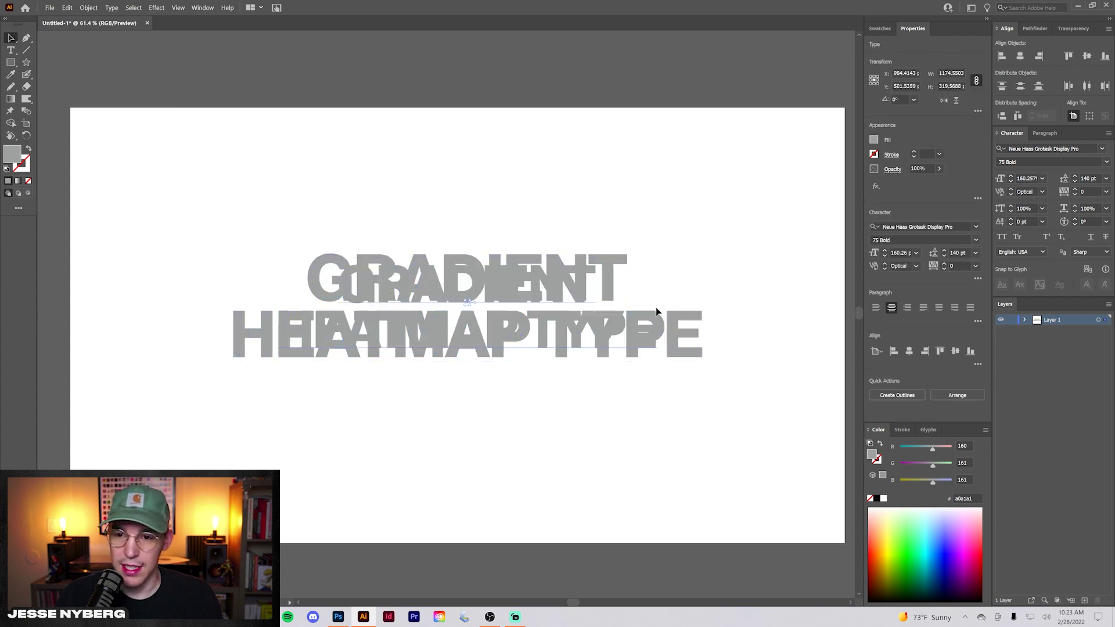
drag(543, 291, 548, 324)
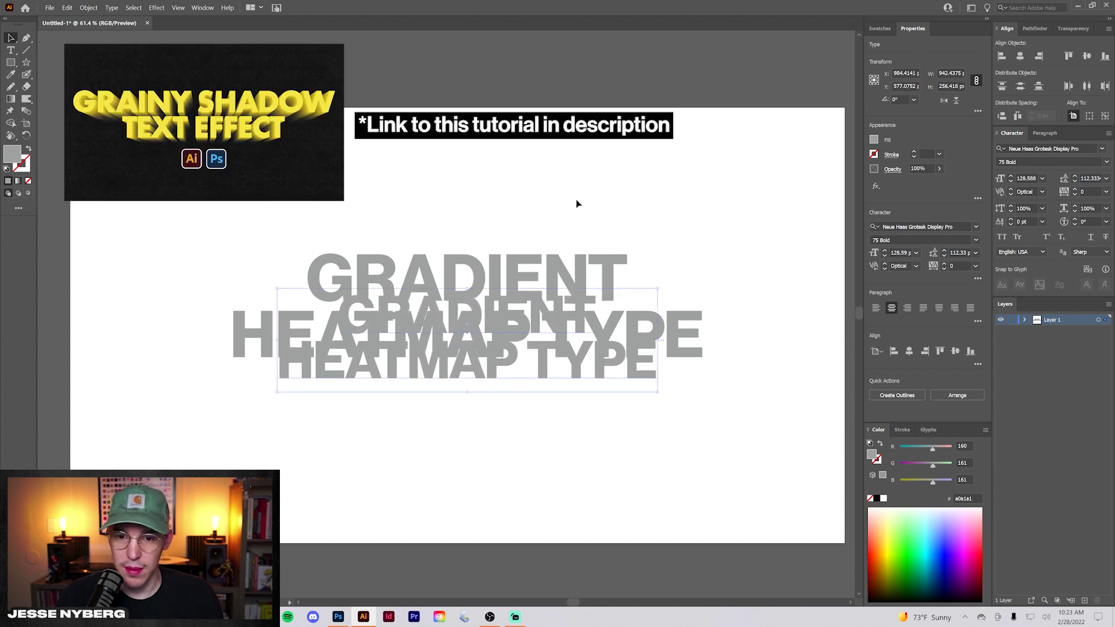
- Fill the smaller text copy with dark grey 353535
double_click(19, 149)
drag(384, 359, 420, 342)
click(665, 244)
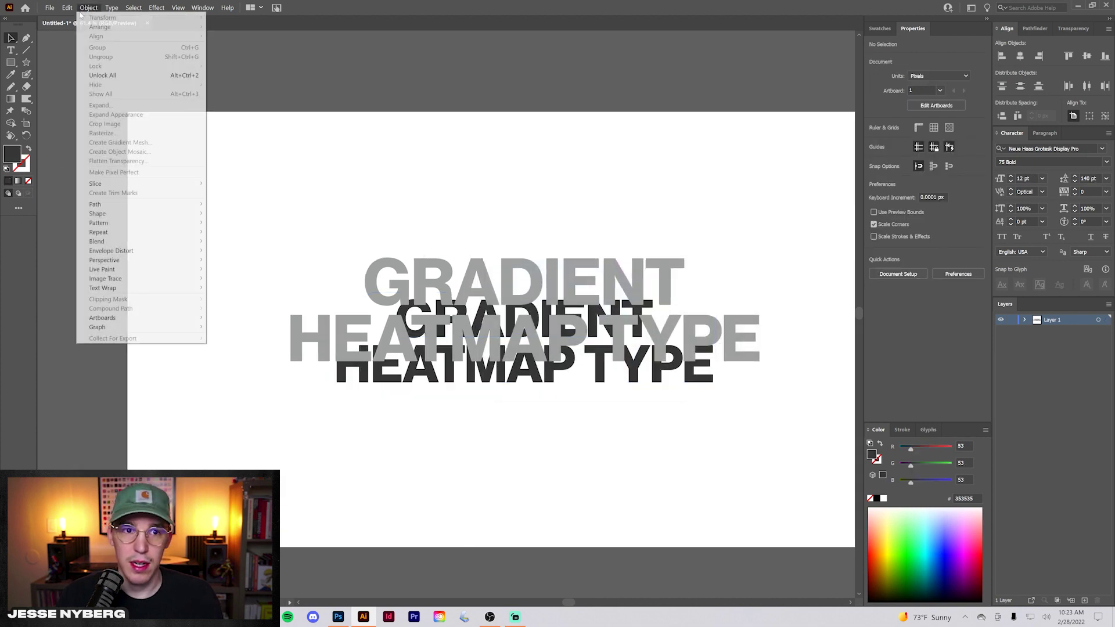
- Unlock the larger text, select both text copies and reposition them together near the middle of the artboard
click(93, 75)
drag(294, 176, 500, 332)
drag(510, 286, 350, 238)
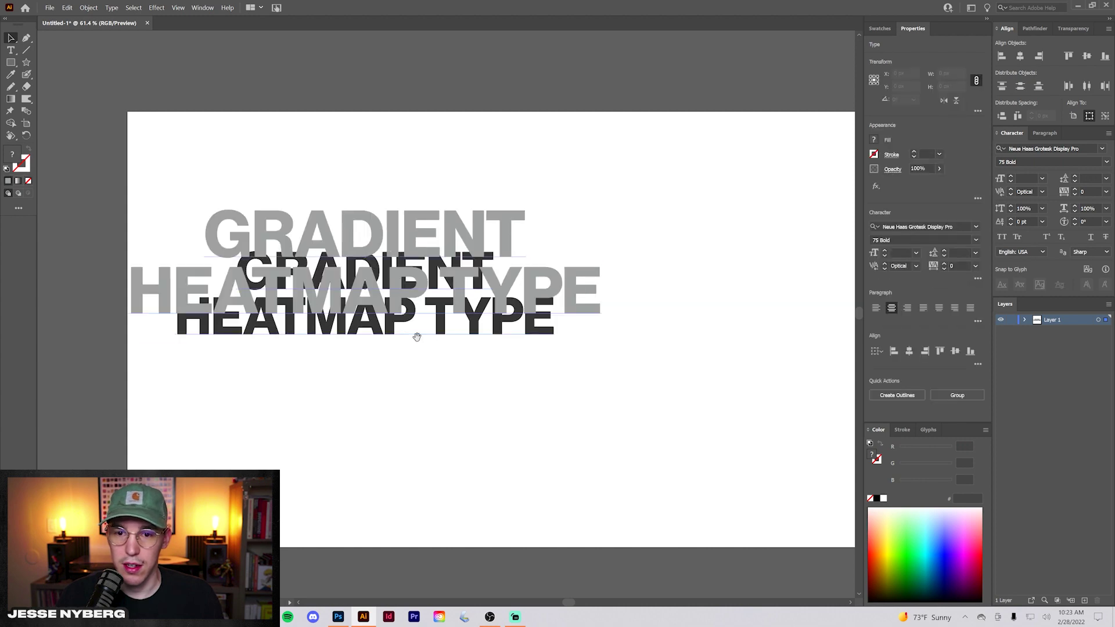
drag(415, 333, 233, 311)
alt+drag(204, 238, 518, 482)
drag(297, 311, 632, 420)
drag(520, 215, 465, 401)
drag(568, 388, 467, 111)
drag(617, 484, 501, 299)
- Expand both text copies into shapes
click(89, 8)
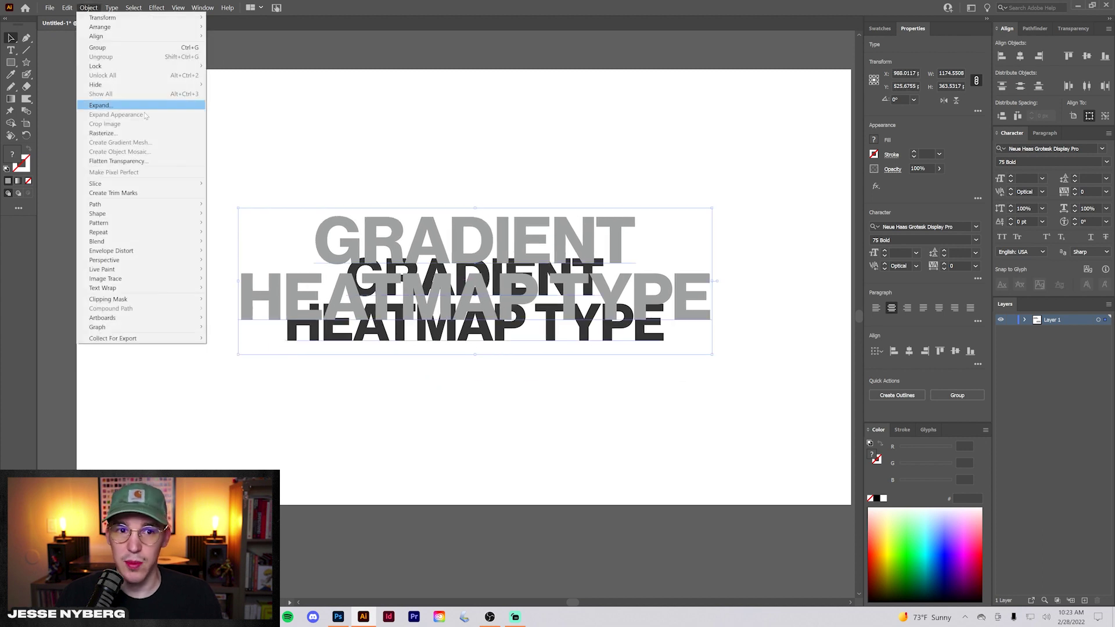
click(96, 104)
click(533, 366)
- Blend the large light text with the small dark text using Specified Steps of 400, and deselect the blend
click(27, 112)
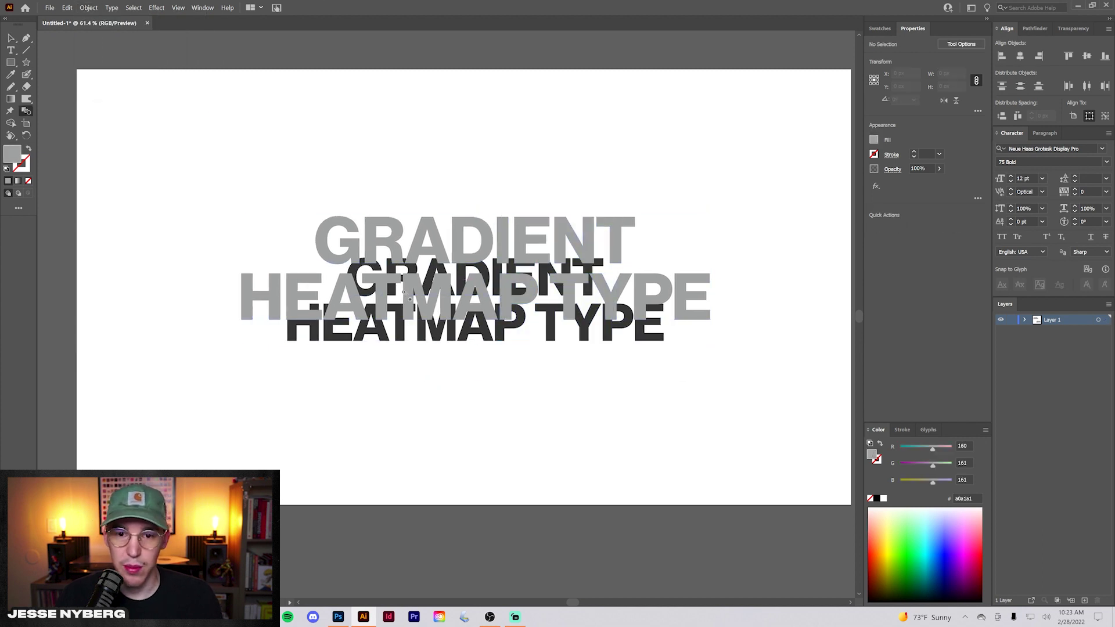
click(367, 295)
double_click(25, 114)
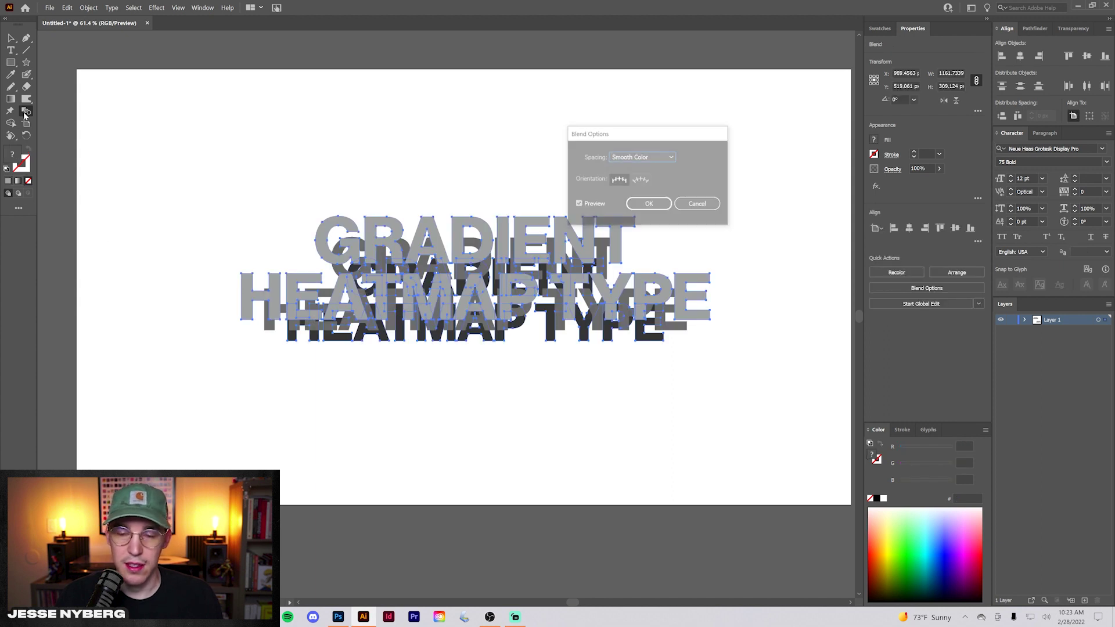
click(650, 156)
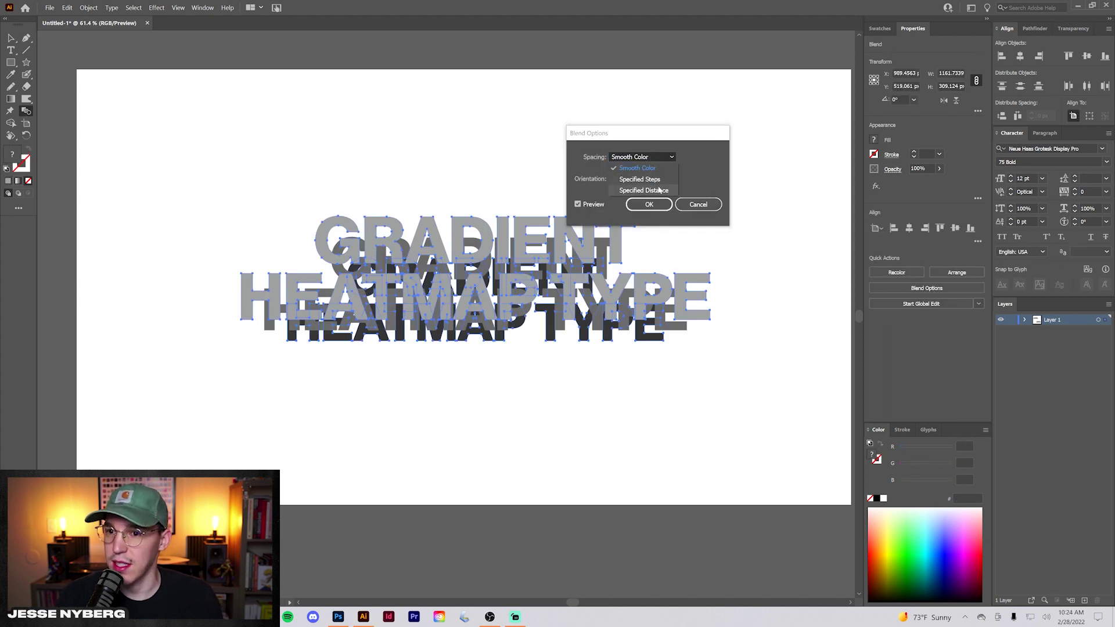
click(660, 188)
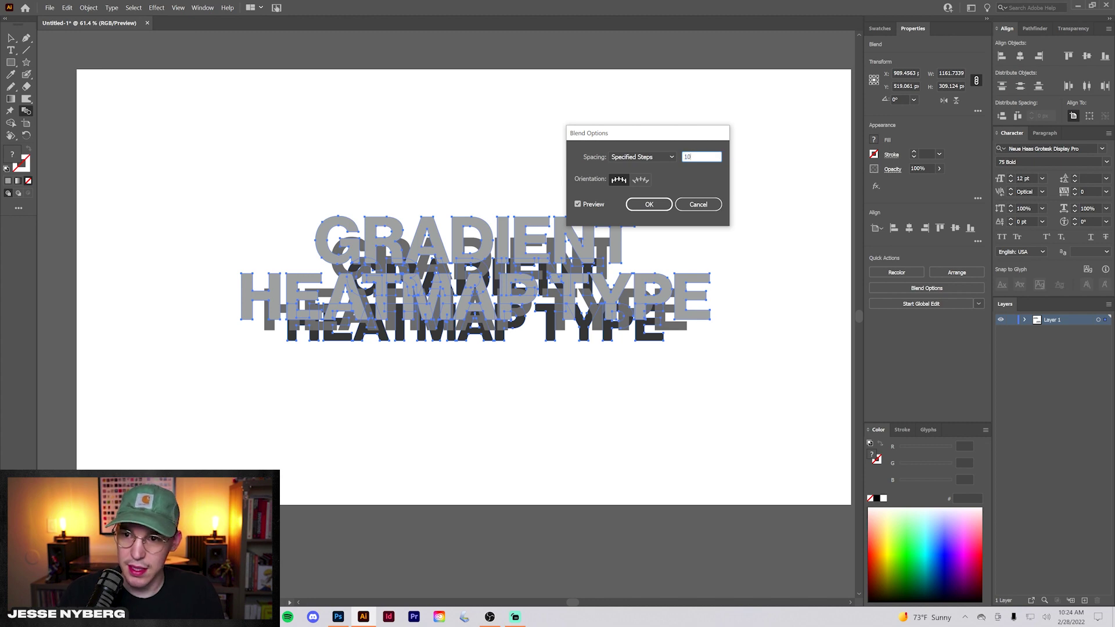
text(400)
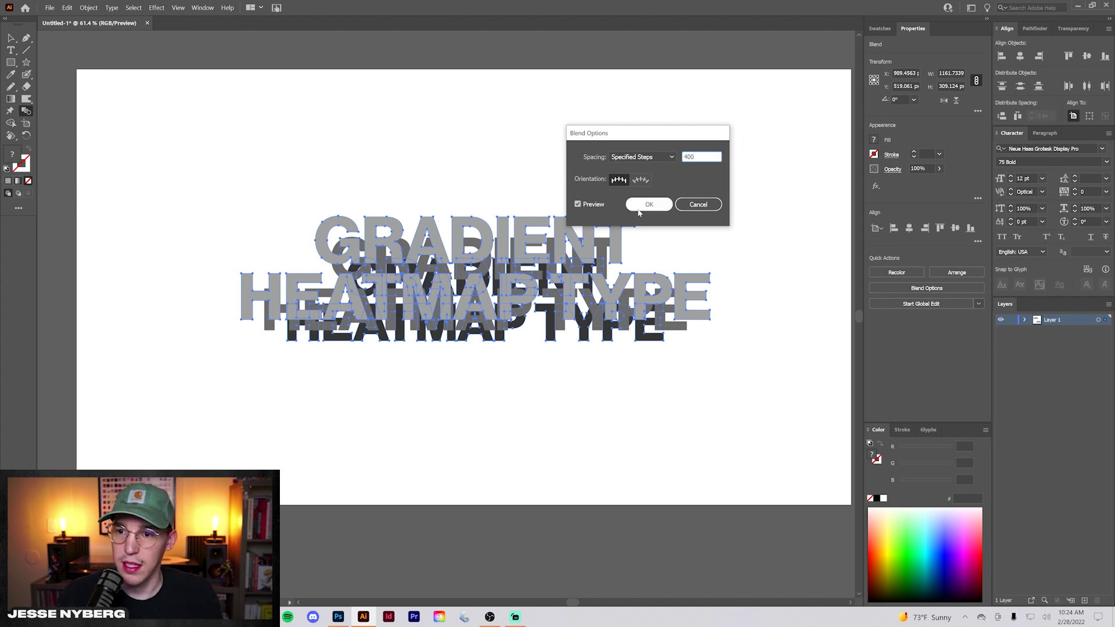
click(649, 204)
key(v)
click(286, 125)
drag(495, 378, 426, 403)
mouse_move(418, 328)
mouse_down()
mouse_move(358, 309)
mouse_move(419, 338)
mouse_up()
key(ctrl+z)
scroll(415, 461, left, 2)
scroll(416, 460, down, 1)
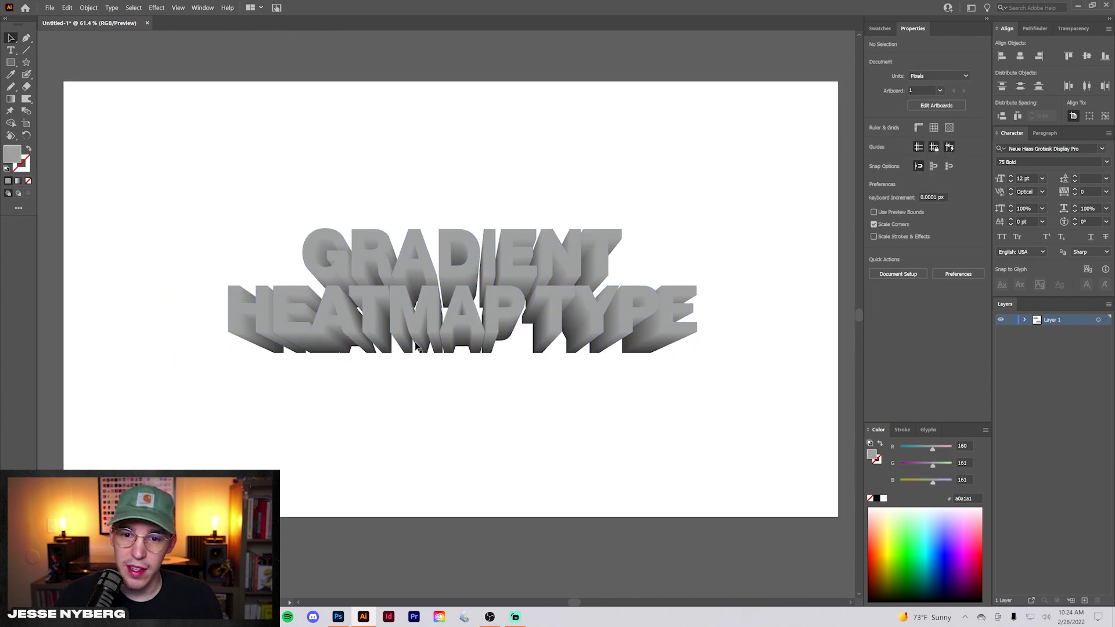
- Expand the blended text, ungroup the resulting shapes and deselect them
click(441, 274)
click(88, 8)
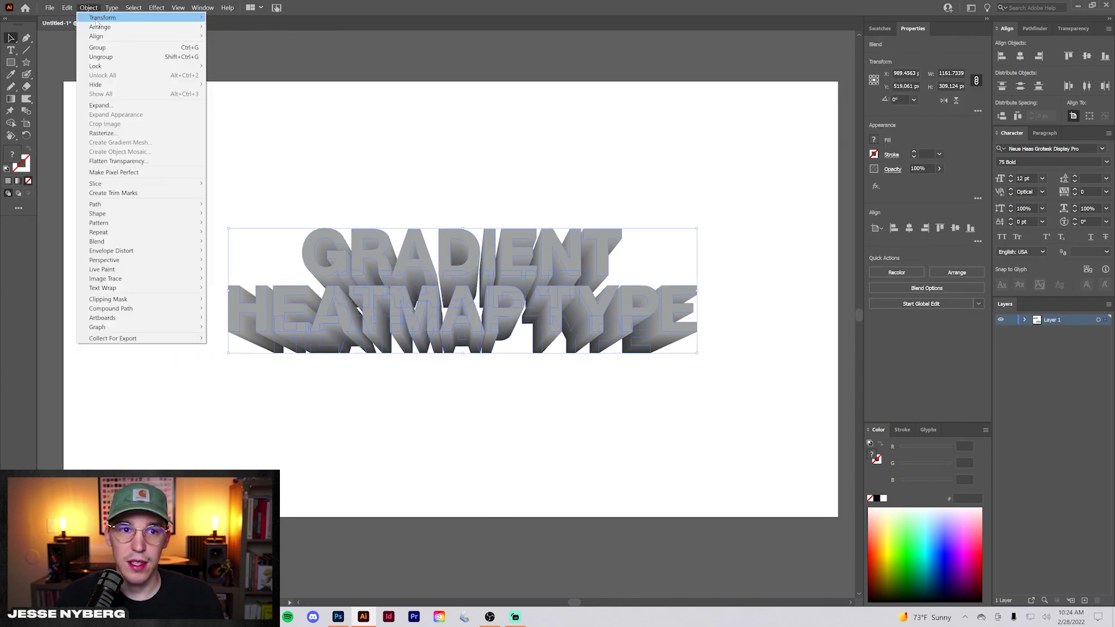
click(108, 105)
click(546, 370)
click(88, 8)
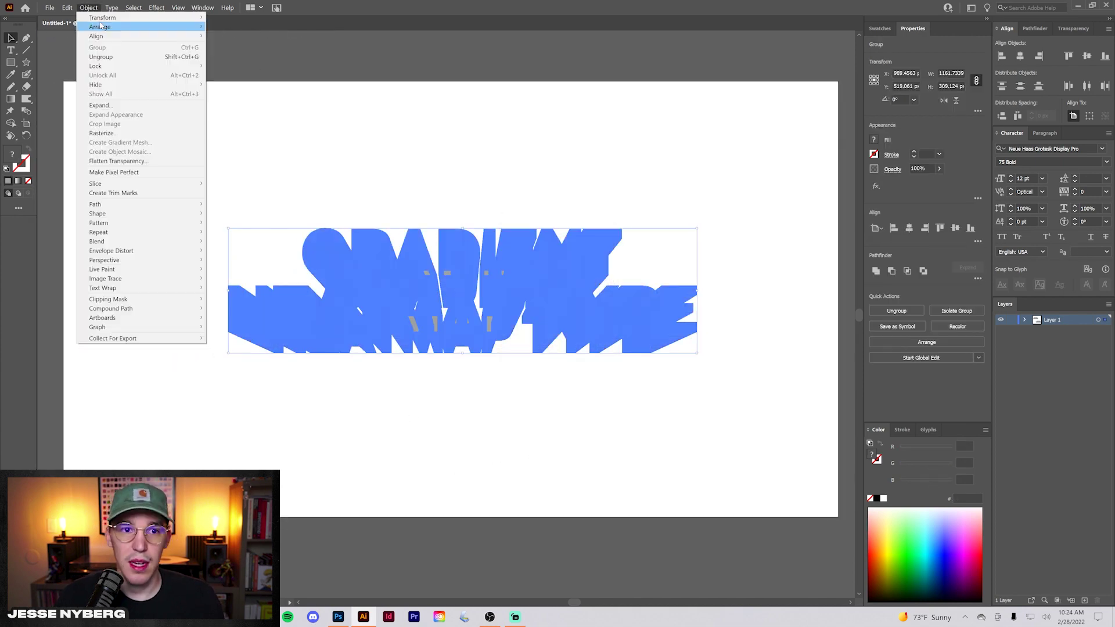
click(112, 56)
click(250, 157)
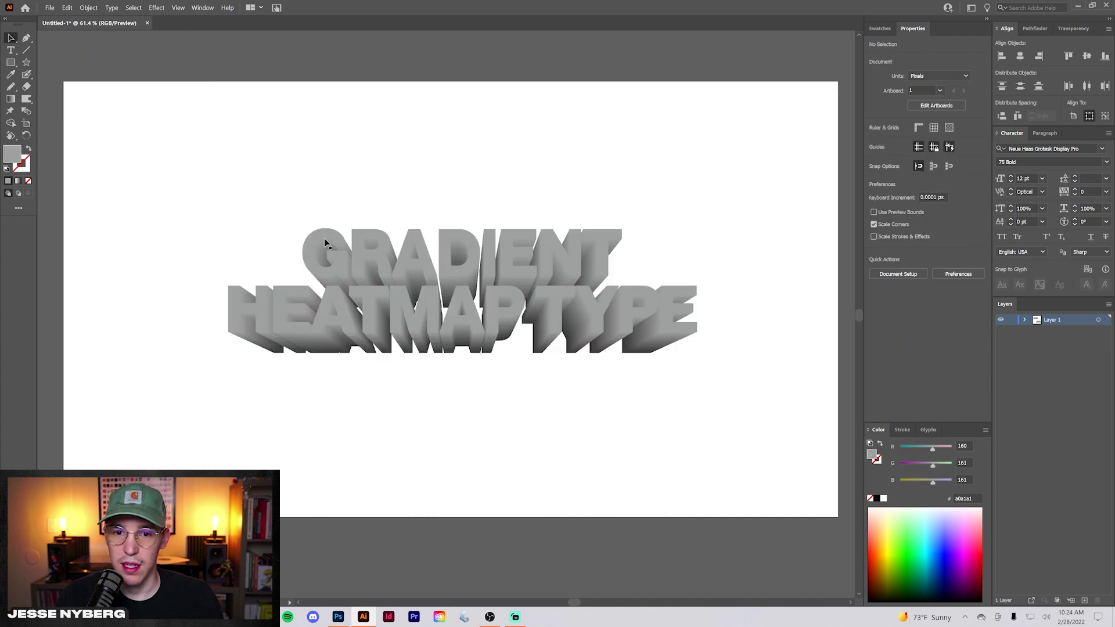
- Lock the front text on its own and group the extrusion shapes behind it
drag(326, 236, 281, 164)
key(ctrl+z)
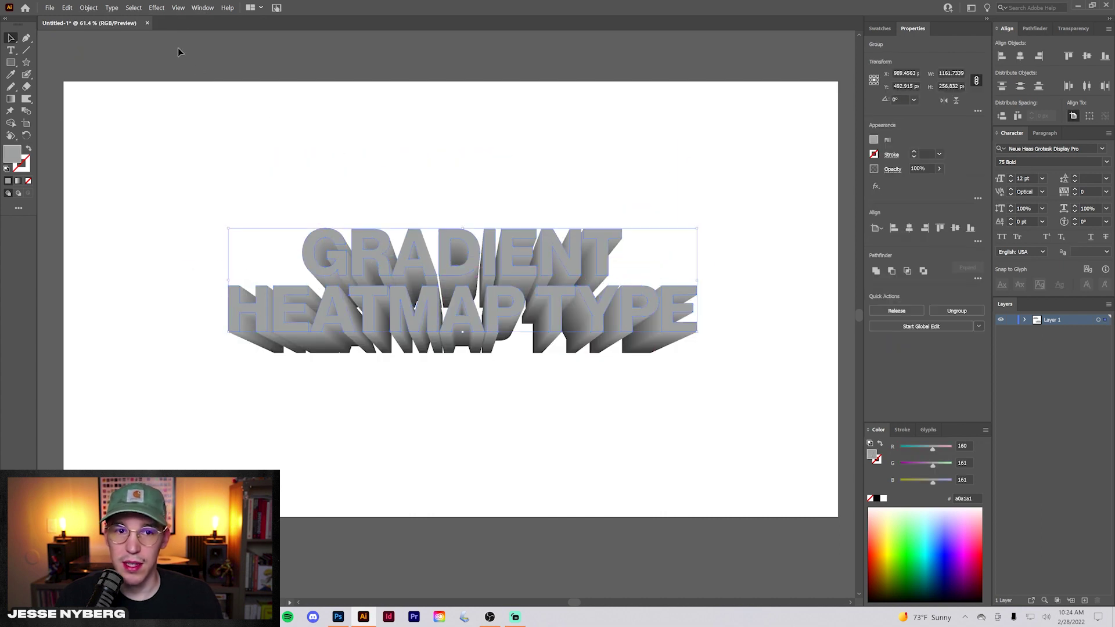
click(89, 8)
mouse_move(112, 65)
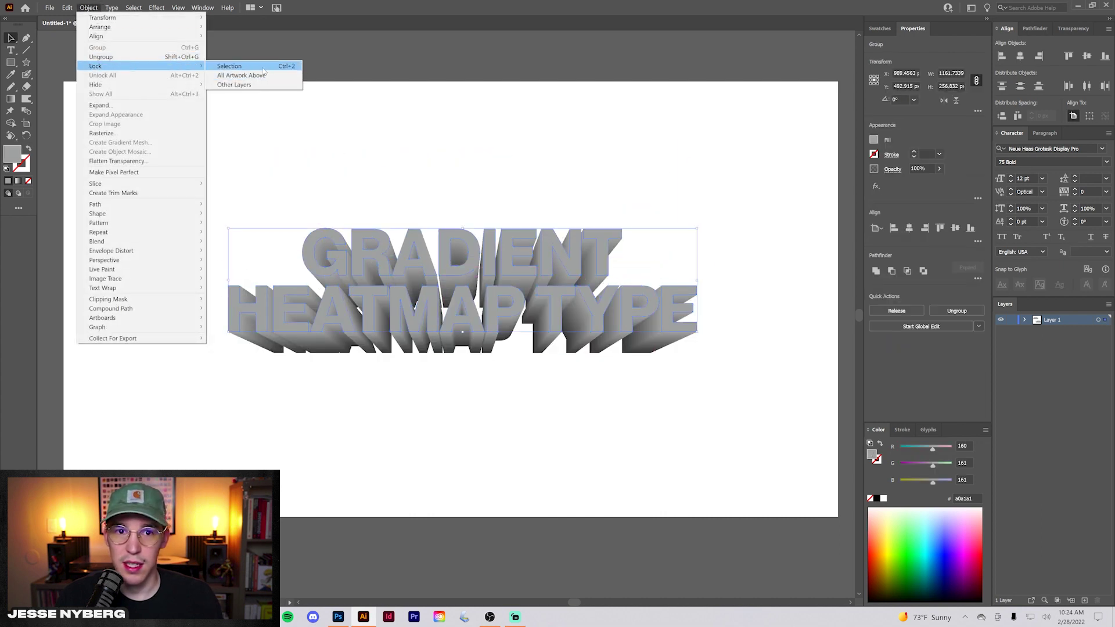
click(232, 65)
drag(180, 176, 742, 398)
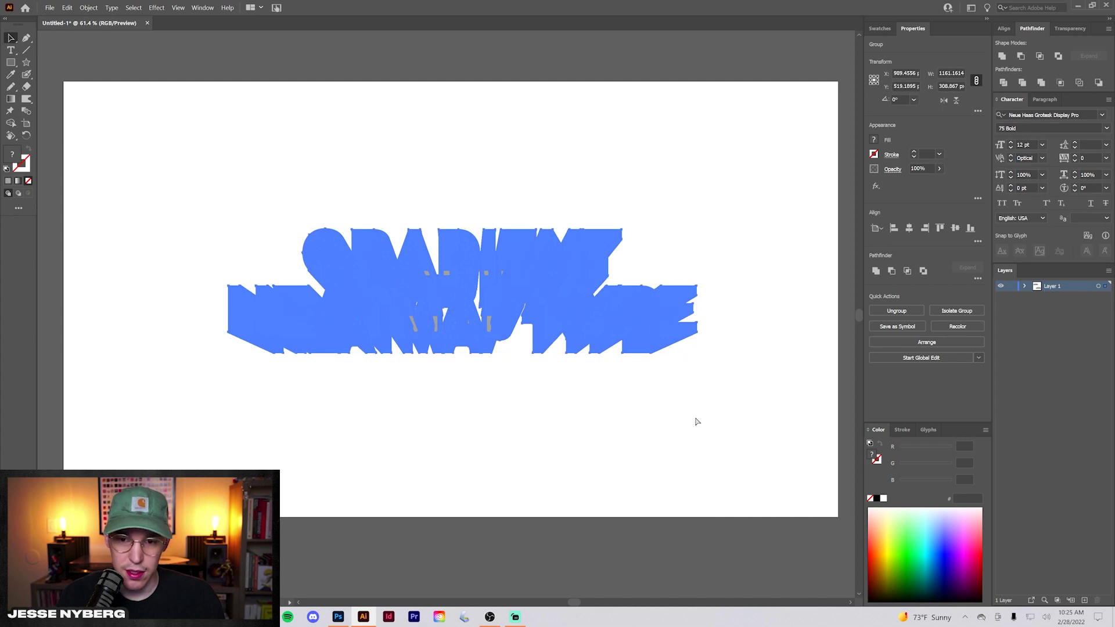
click(697, 420)
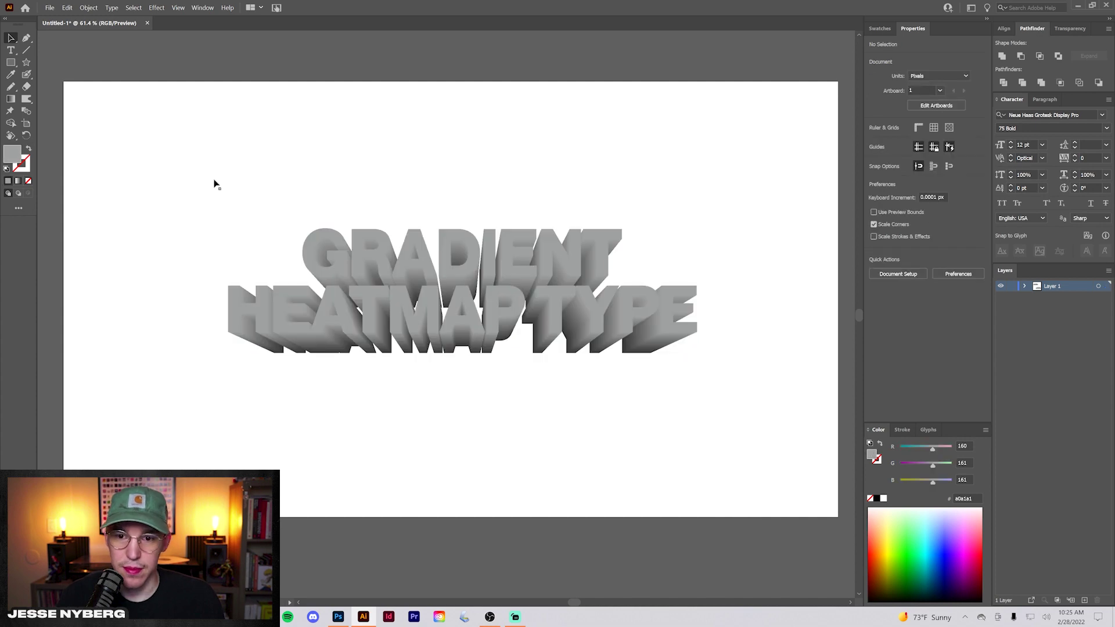
- Copy the extrusion shapes into Photoshop, pasting in place as a smart object above Gradient Map 1 copy 2, scaled to about 4480 px wide
key(ctrl+a)
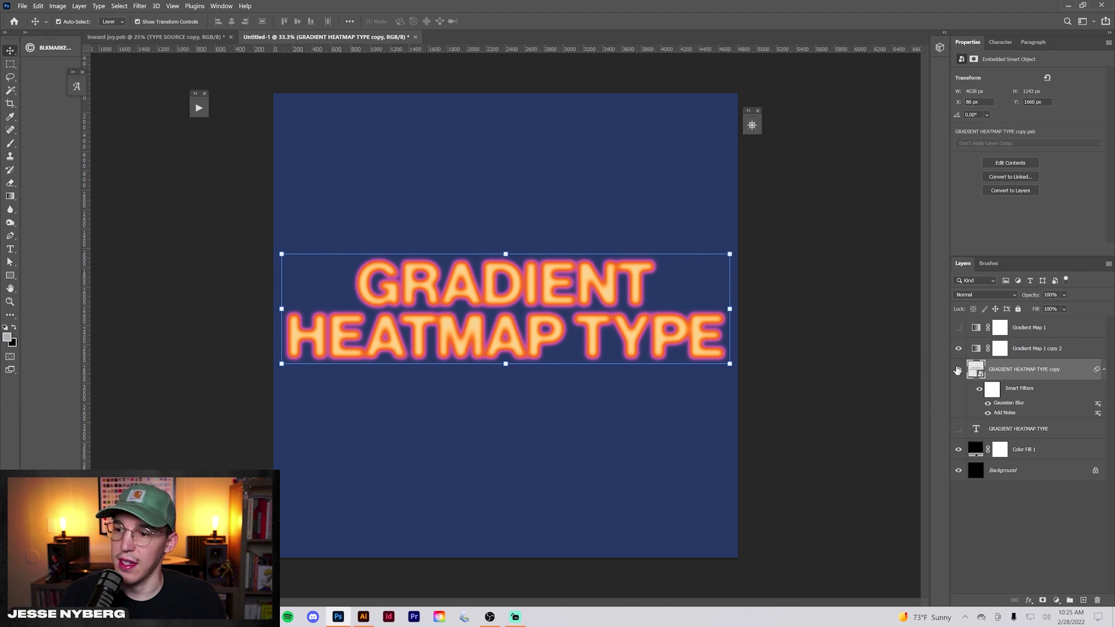
click(1000, 349)
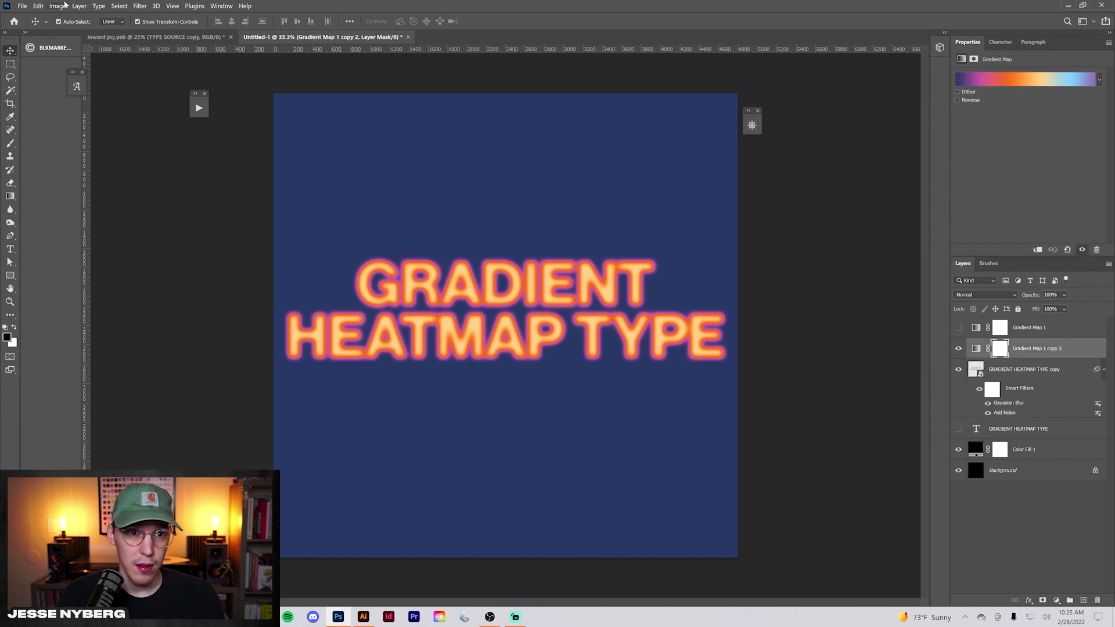
click(38, 6)
mouse_move(93, 99)
click(198, 107)
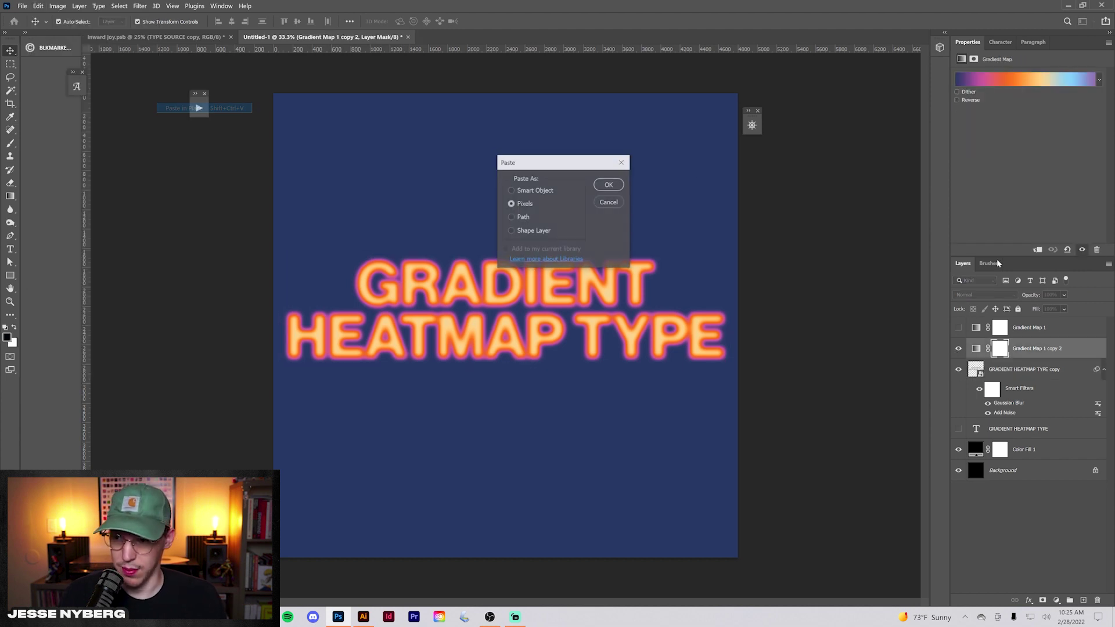
click(617, 187)
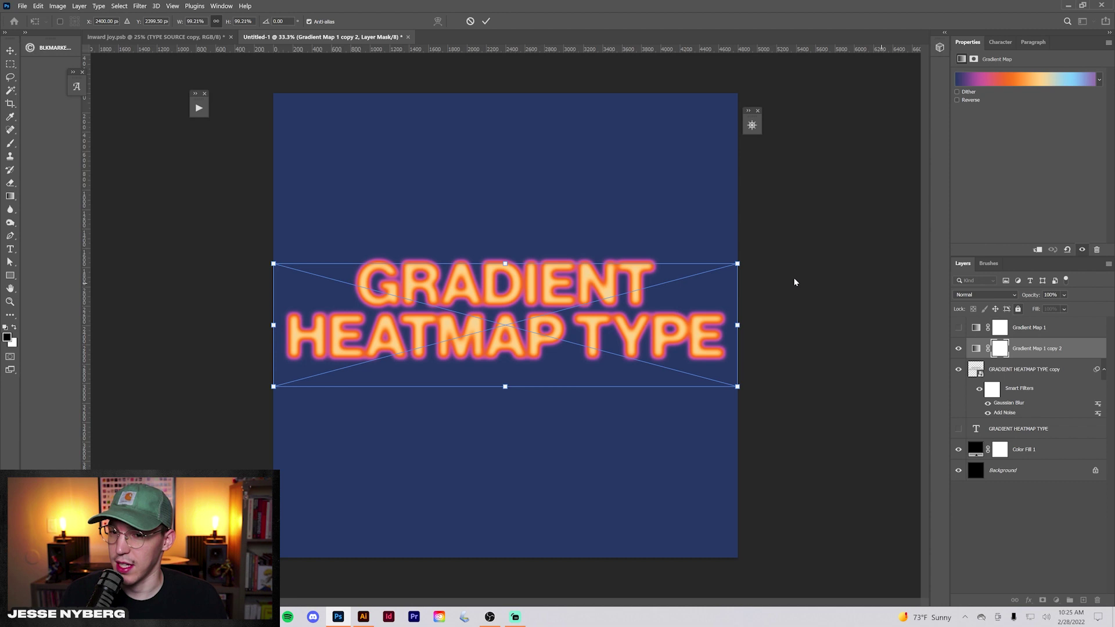
drag(747, 334, 721, 334)
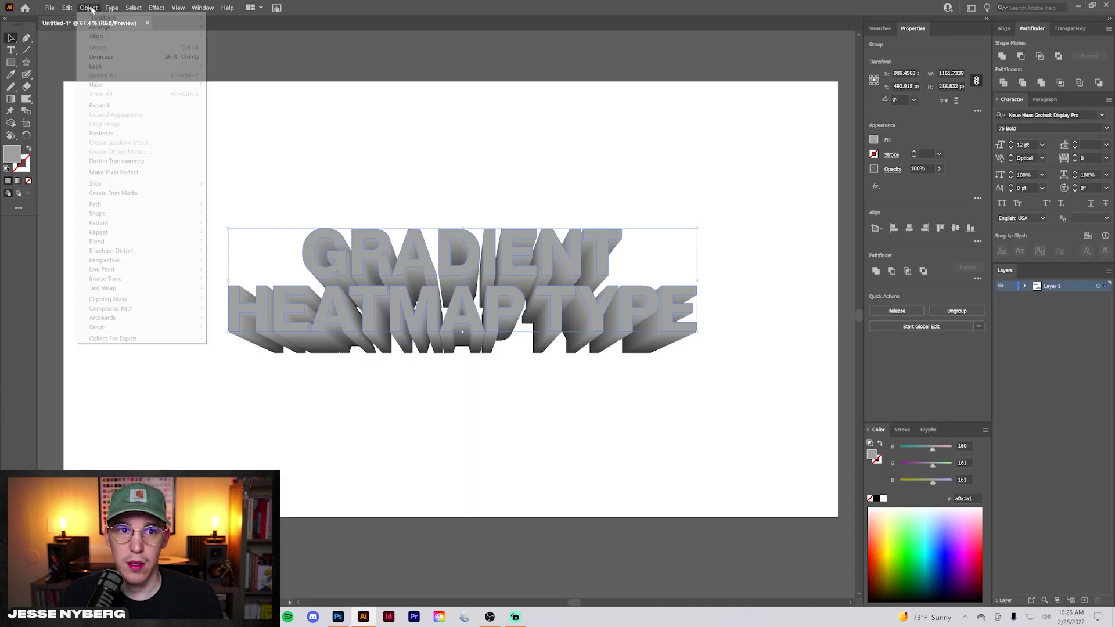
- Unlock the front text in Illustrator, move it clear of the extrusion, and paste it in place in Photoshop as a smart object
click(309, 76)
drag(349, 257, 263, 143)
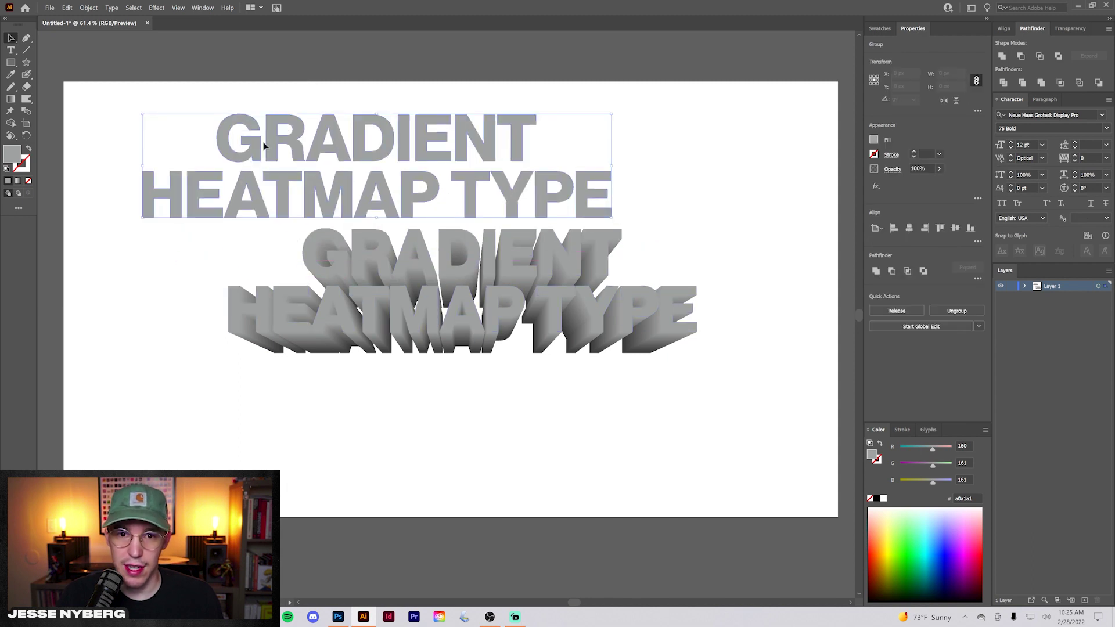
click(338, 617)
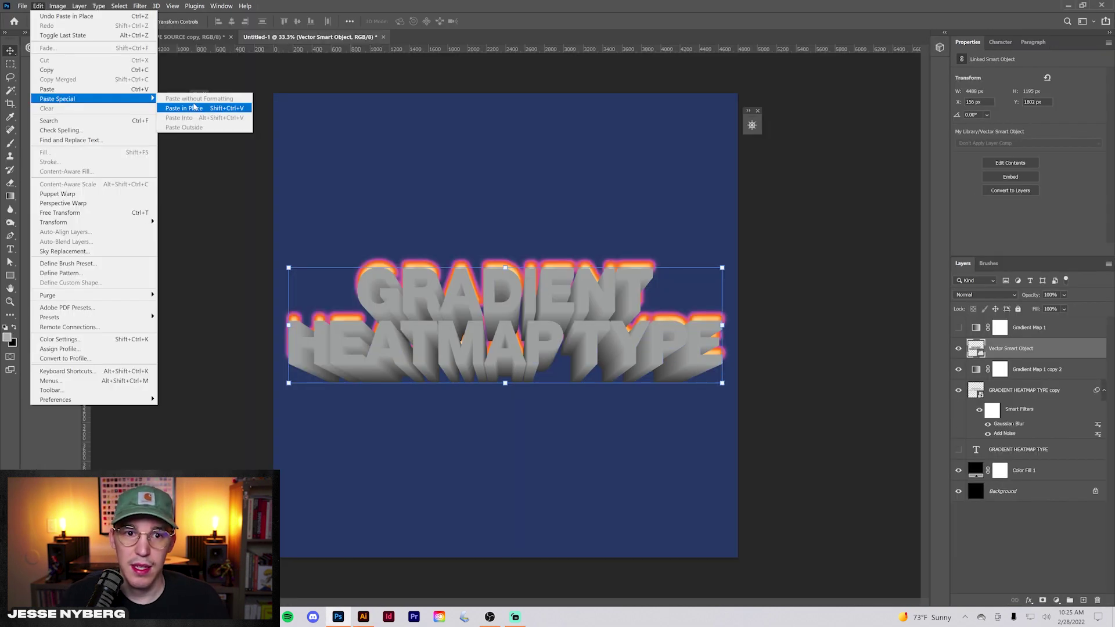
click(198, 109)
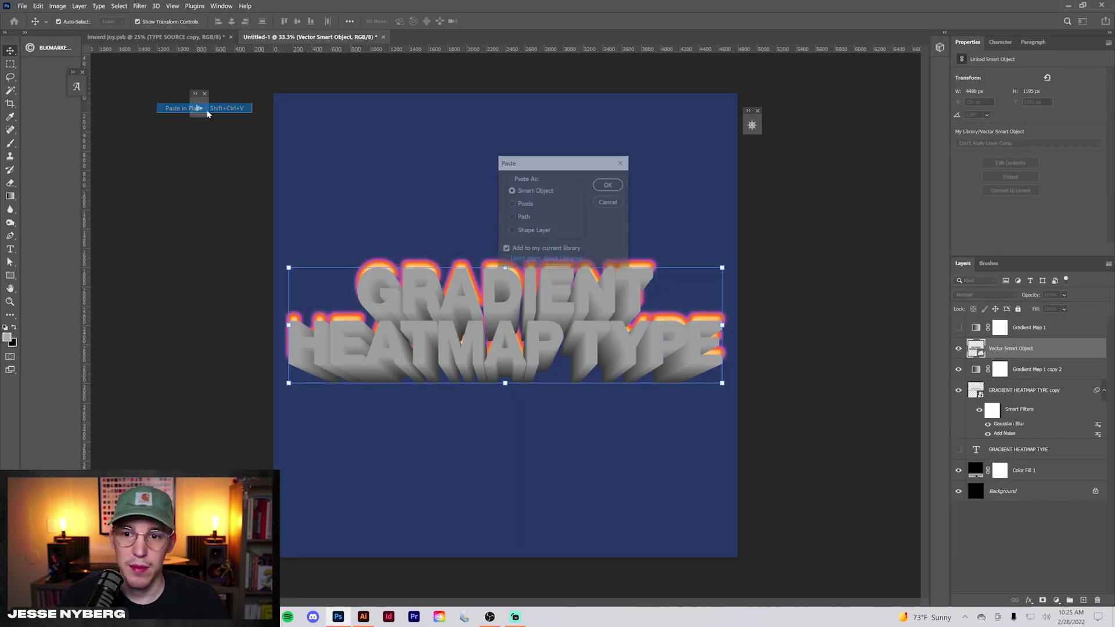
click(597, 185)
- Scale and nudge the pasted front text to about 4492 px wide so it lines up with the front face of the extrusion
key(ctrl+plus)
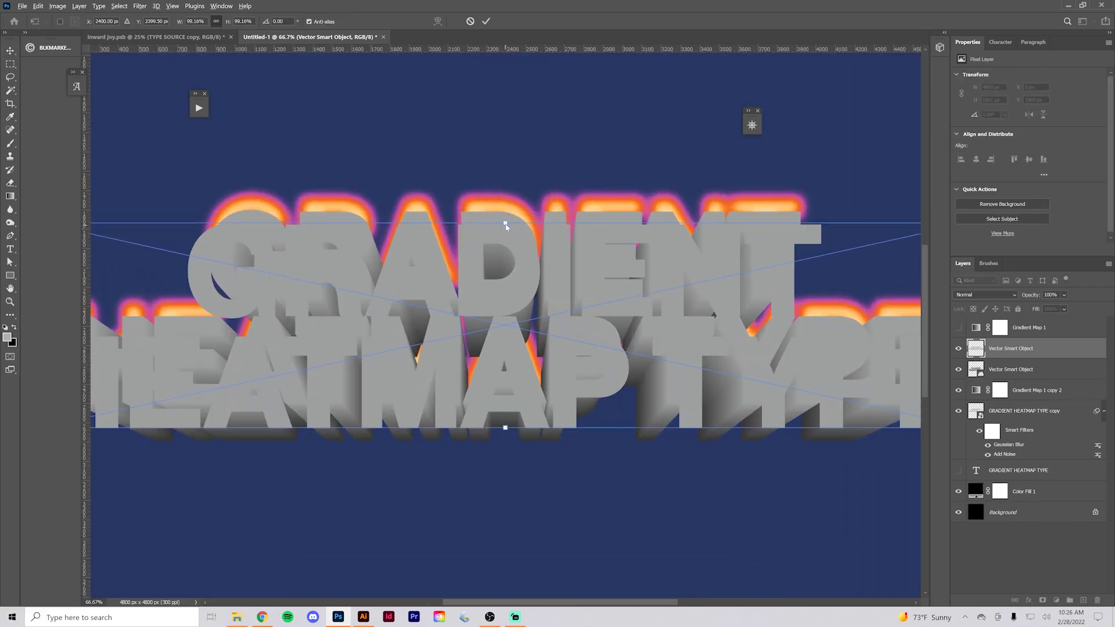
drag(505, 224, 506, 229)
key(shift+Up)
key(shift+Up)
key(shift+Up)
key(shift+Up)
key(shift+Up)
key(shift+Up)
key(shift+Up)
key(shift+Up)
key(shift+Up)
key(shift+Up)
key(shift+Right)
drag(405, 484, 215, 473)
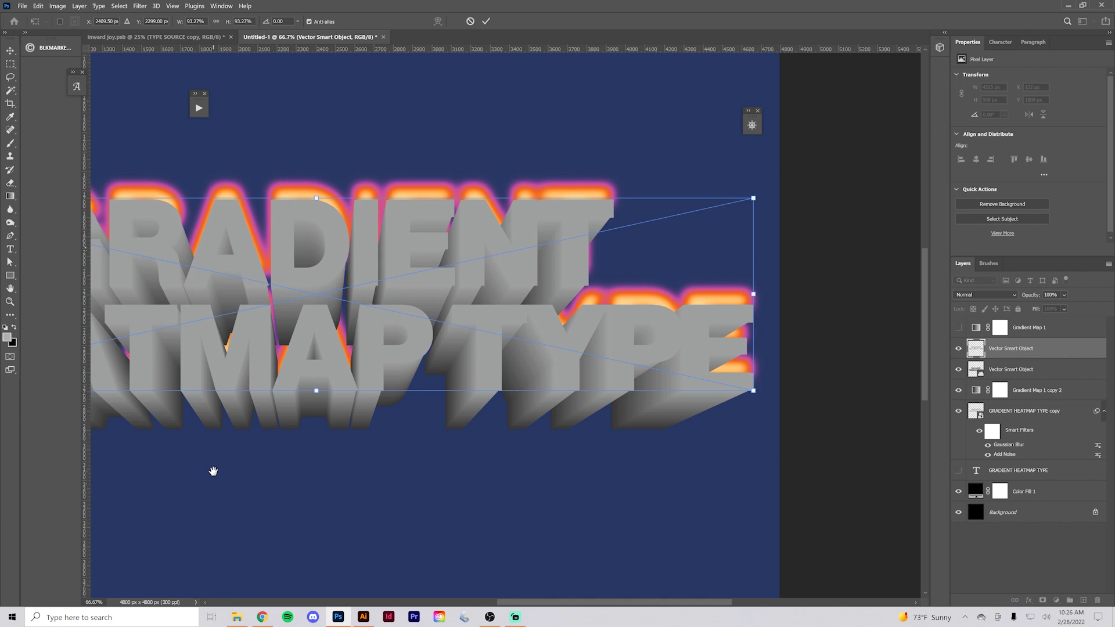
drag(753, 292, 746, 291)
key(Return)
key(ctrl+minus)
key(ctrl+minus)
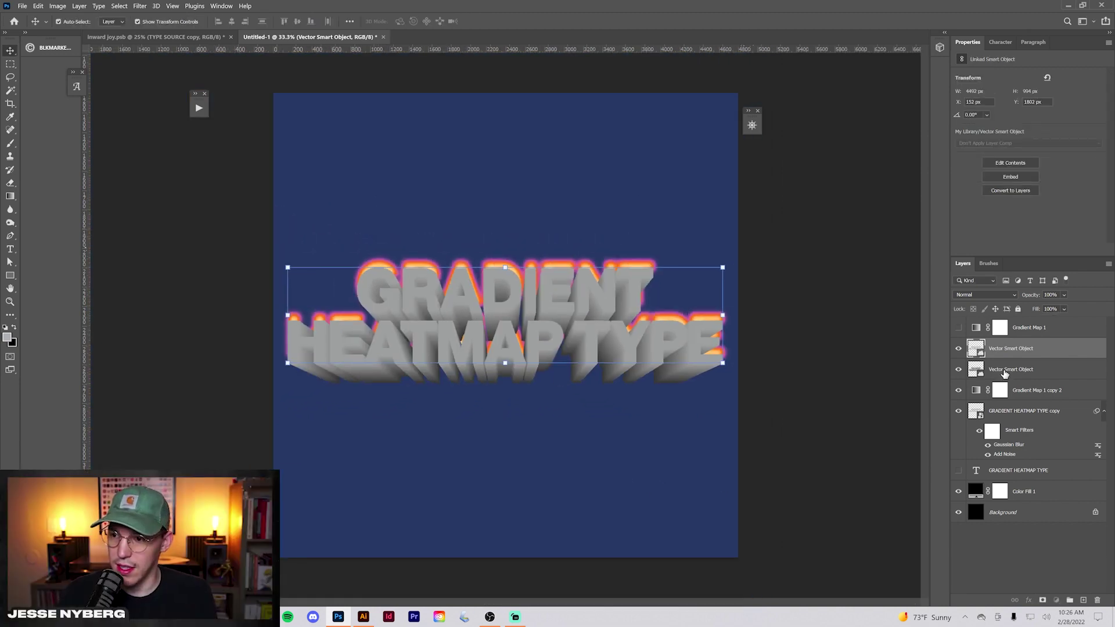
- Add a Curves adjustment clipped to the extrusion layer and pull its lower part down to darken the shadows
click(1003, 373)
click(1058, 600)
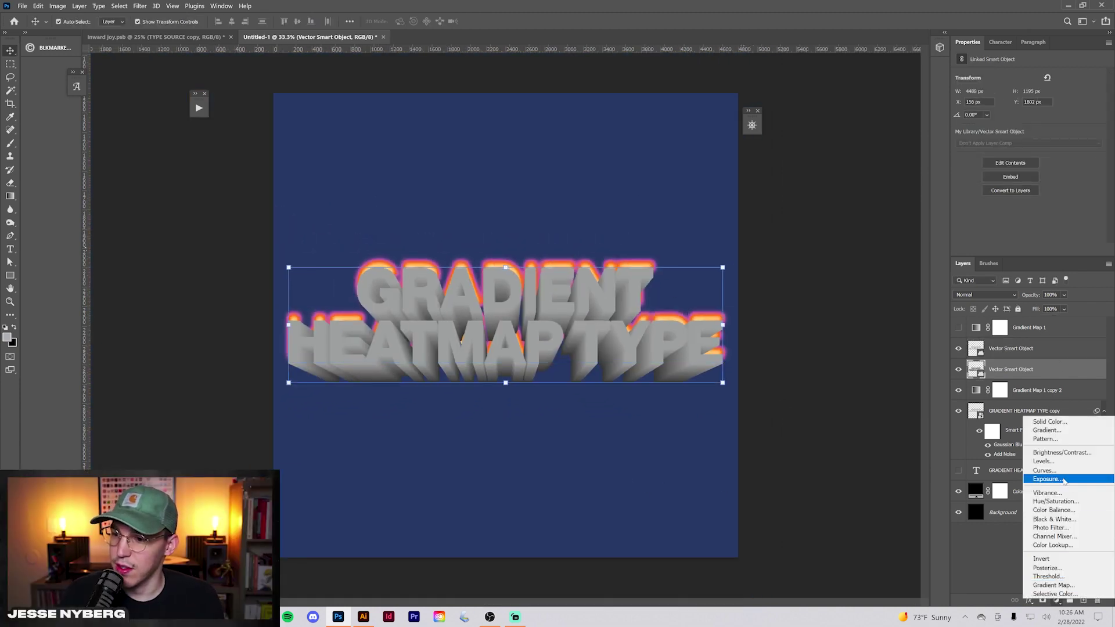
click(1007, 466)
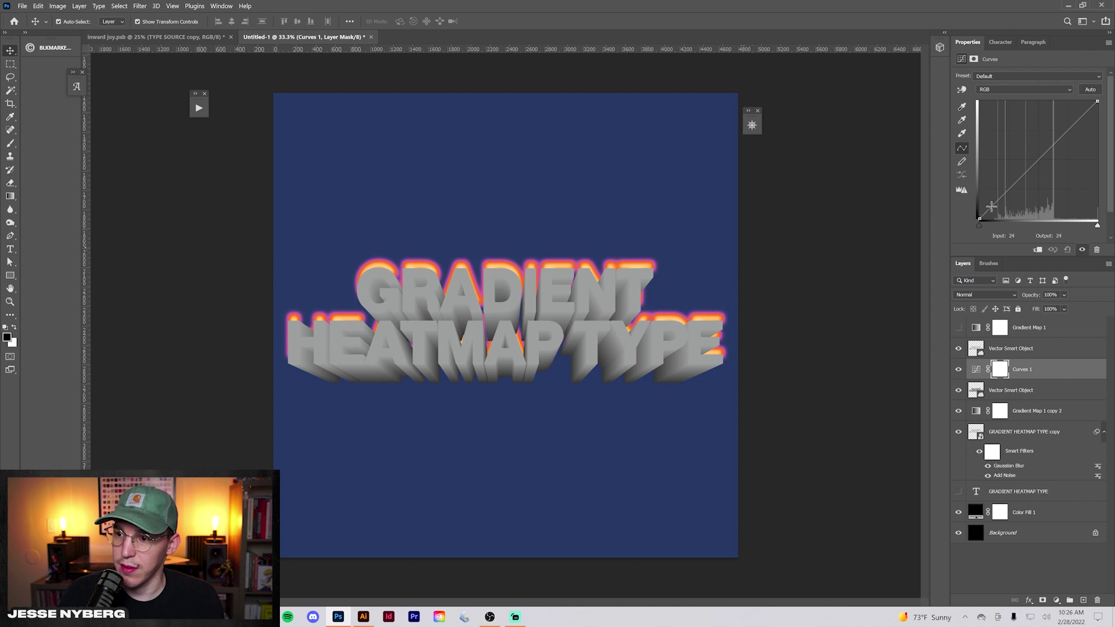
drag(998, 208, 1003, 212)
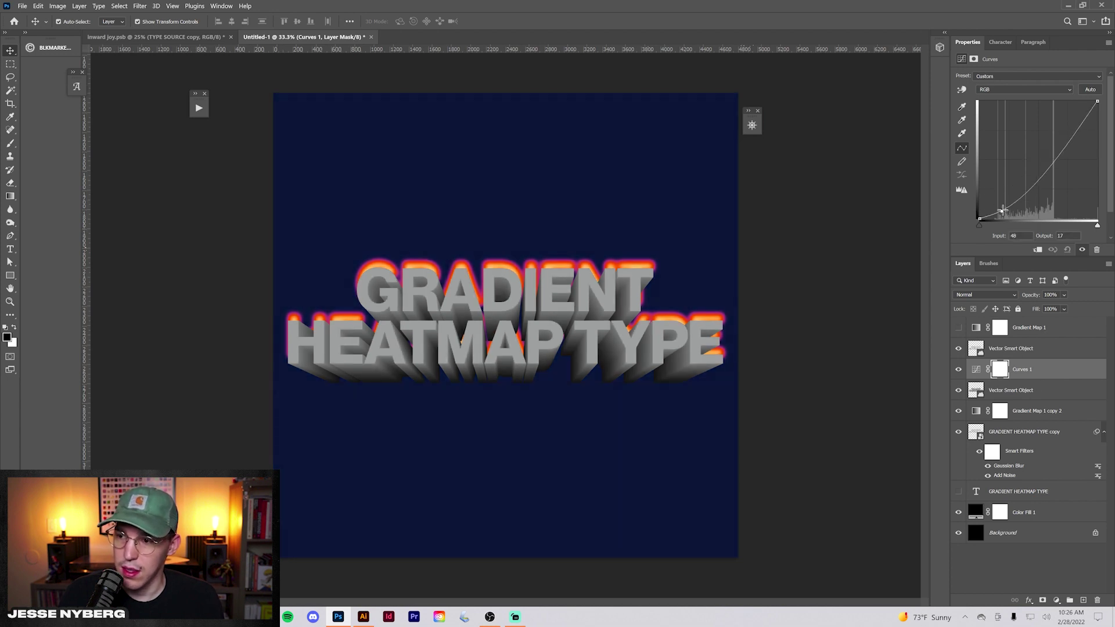
alt+click(1014, 380)
drag(1001, 212, 1015, 211)
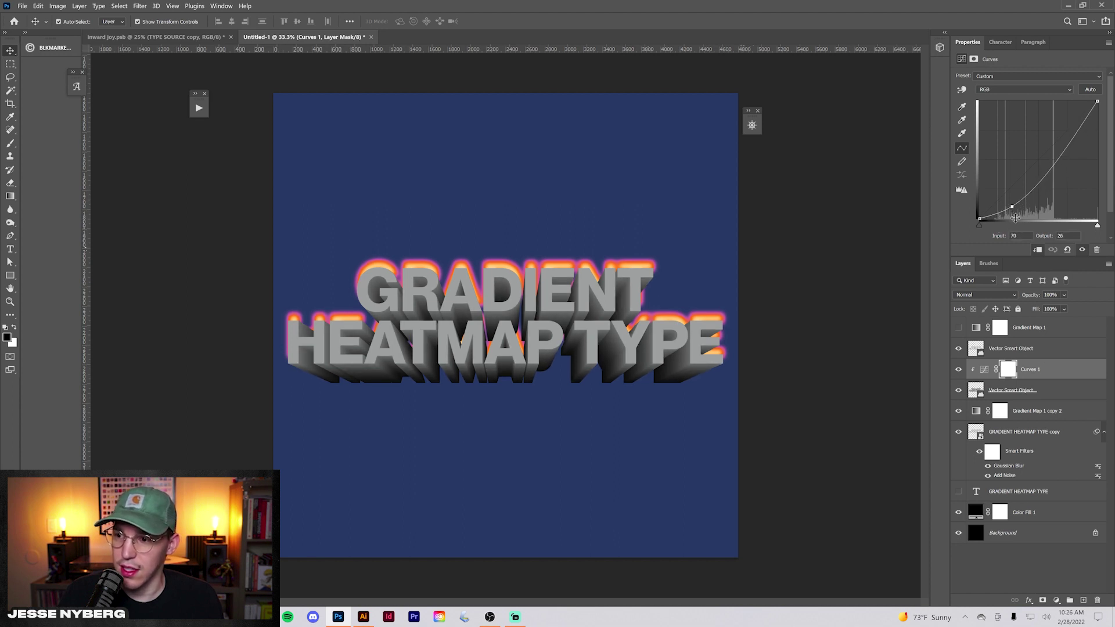
- Group the front text, Curves and extrusion layers, and place the group beneath Gradient Map 1 copy 2 with the earlier blurred text hidden
click(1016, 355)
shift+click(1016, 396)
key(ctrl+g)
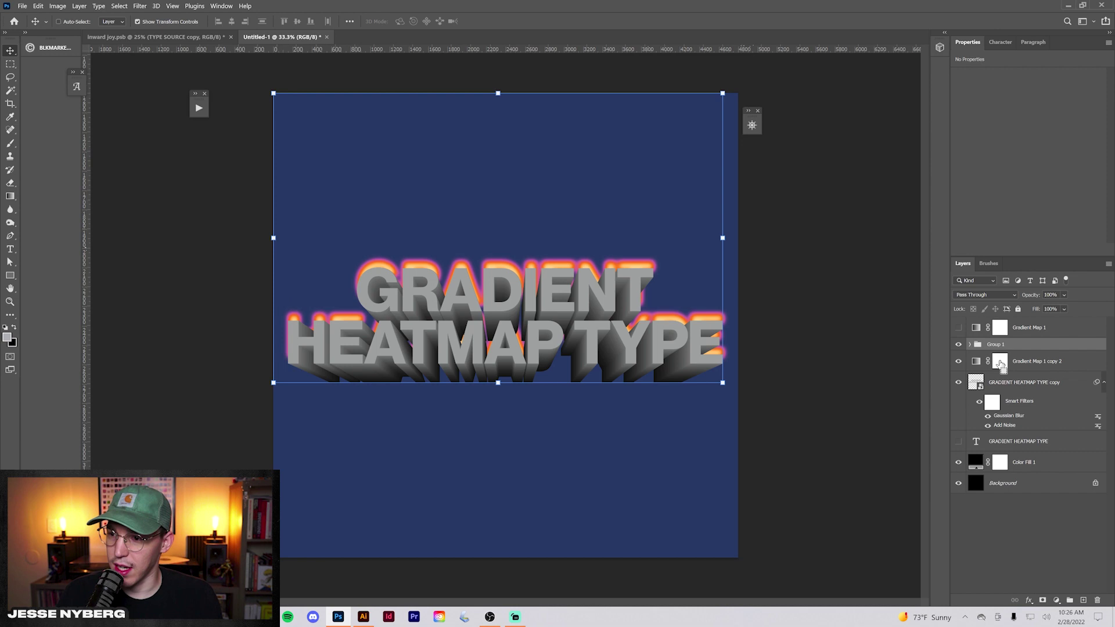
drag(1002, 345, 1023, 376)
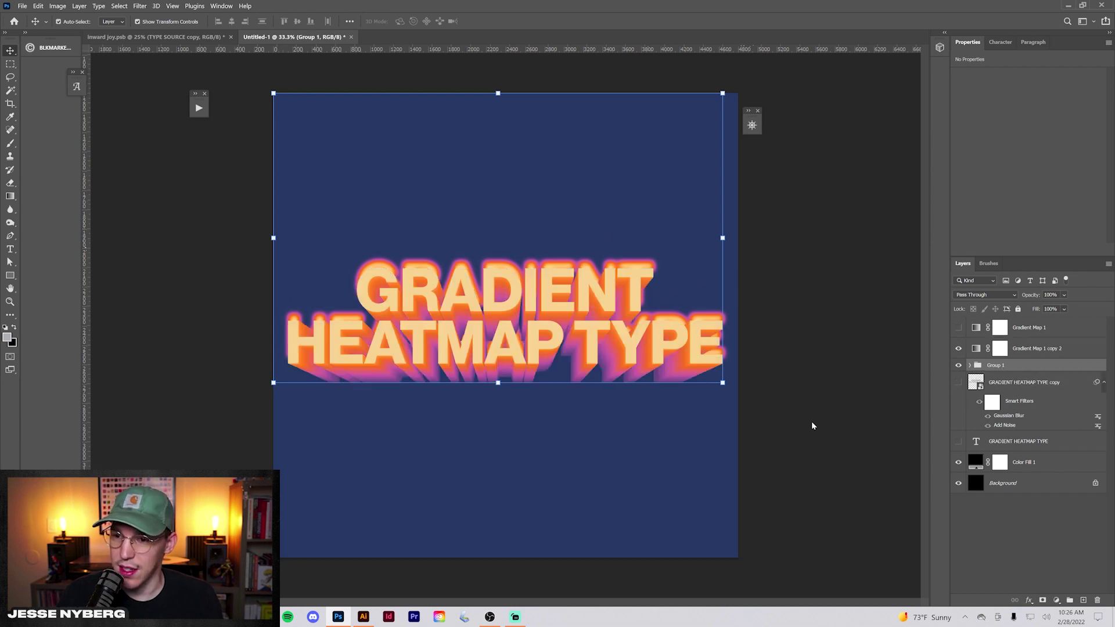
click(864, 409)
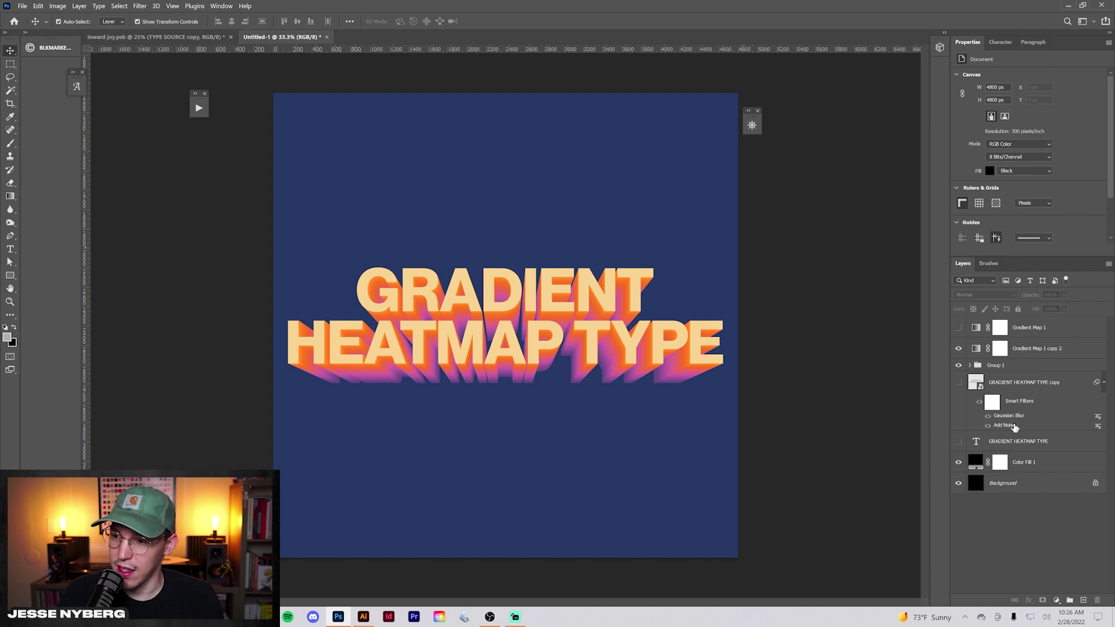
- Duplicate Group 1 and convert the duplicate to a smart object
click(1013, 367)
key(ctrl+j)
right_click(1013, 367)
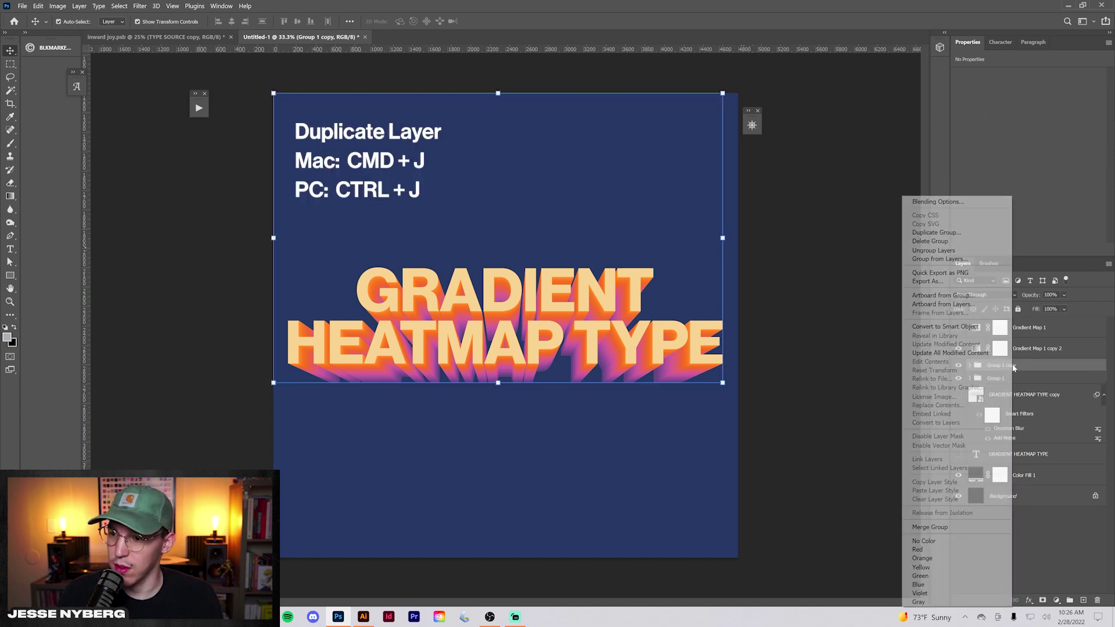
click(945, 326)
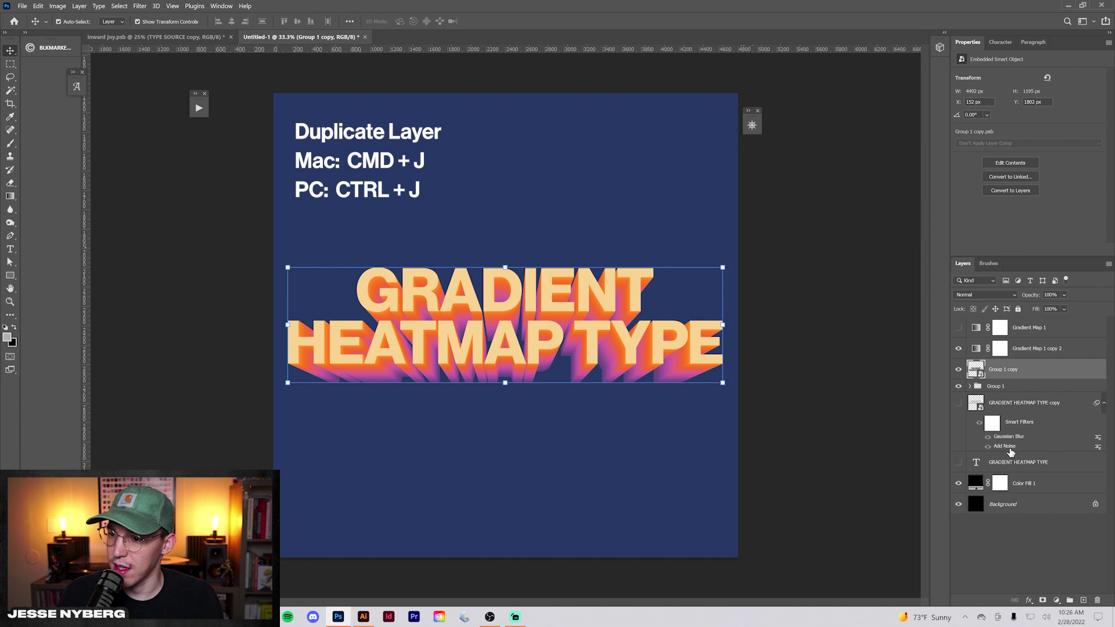
- Copy the Gaussian Blur and Add Noise smart filters onto Group 1 copy with Group 1 hidden, and accept the Gaussian Blur settings
drag(1011, 450, 1052, 373)
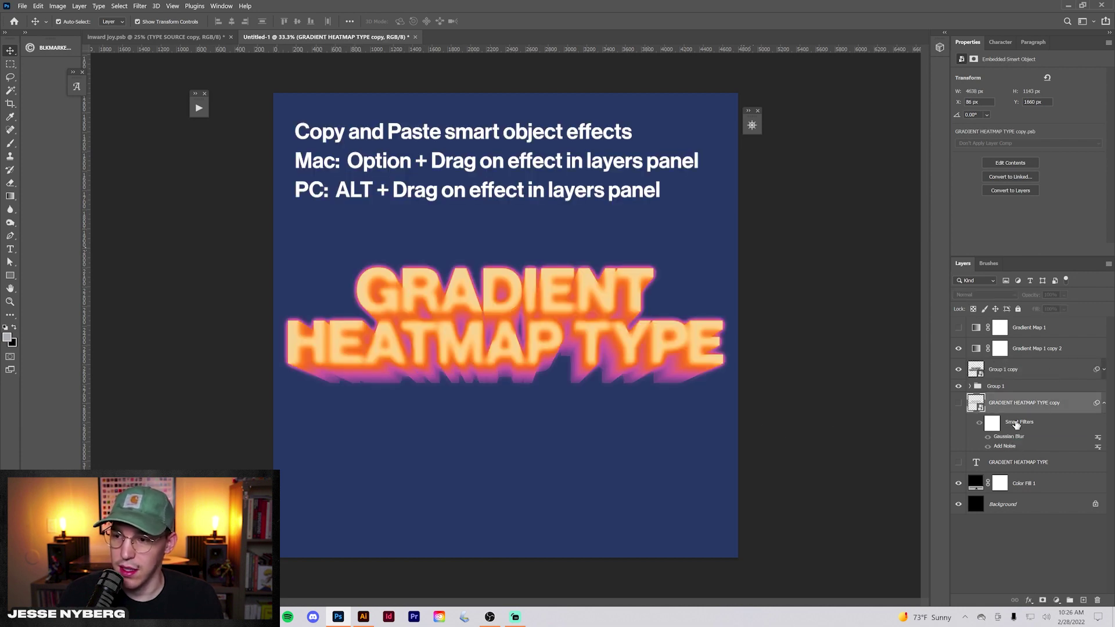
click(958, 387)
click(584, 270)
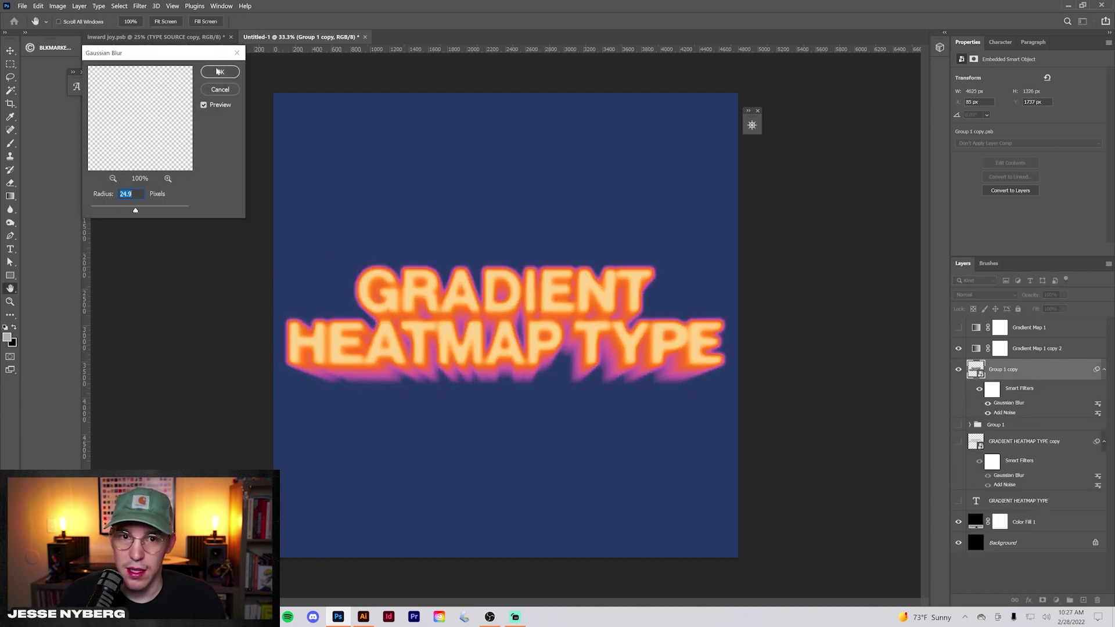
key(Return)
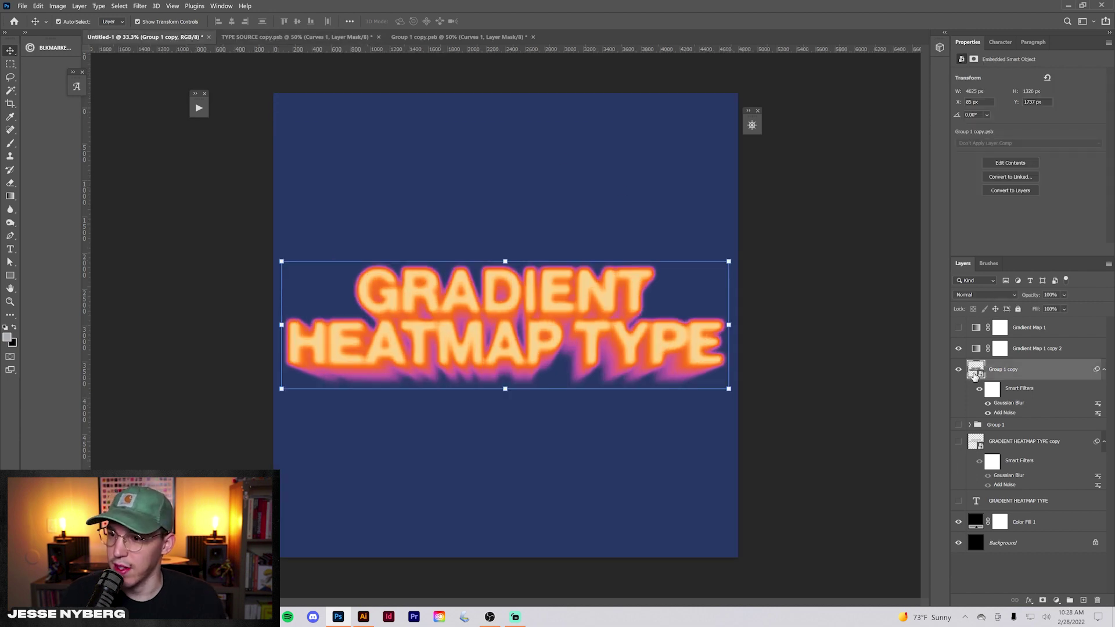
- Edit the contents of Group 1 copy, move the Curves point to input 93, output 8, and save and close the contents
double_click(975, 373)
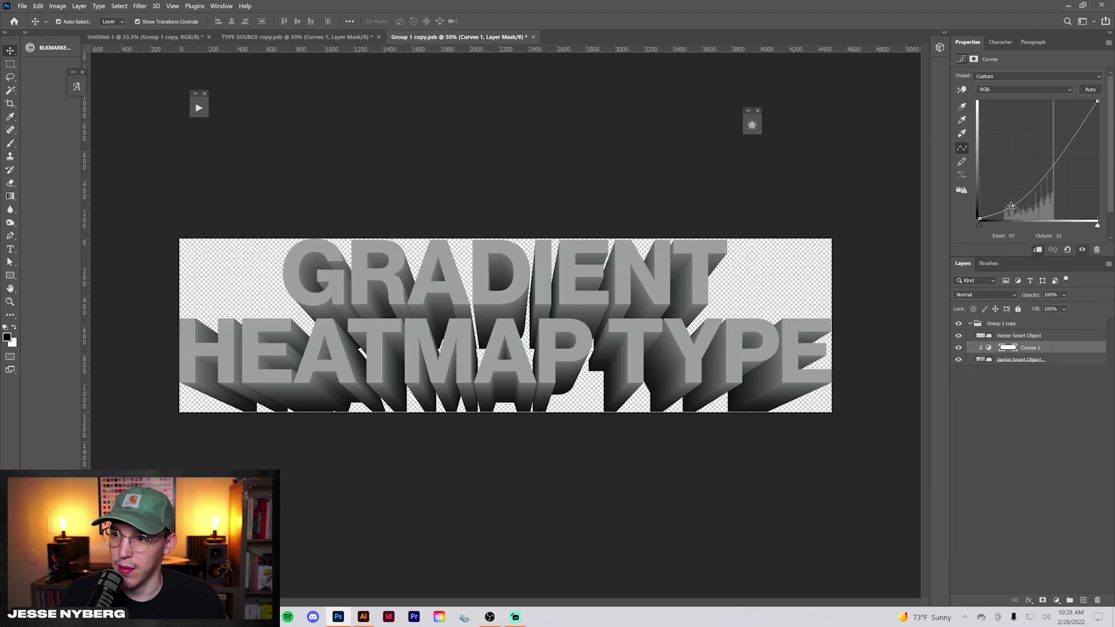
drag(1011, 207, 1020, 214)
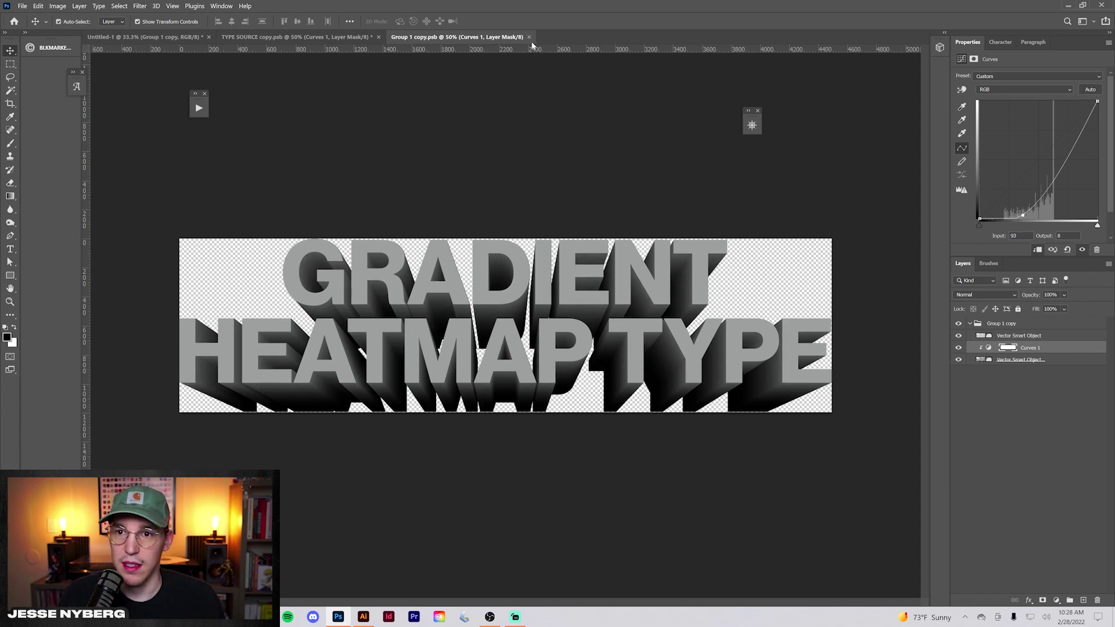
click(528, 36)
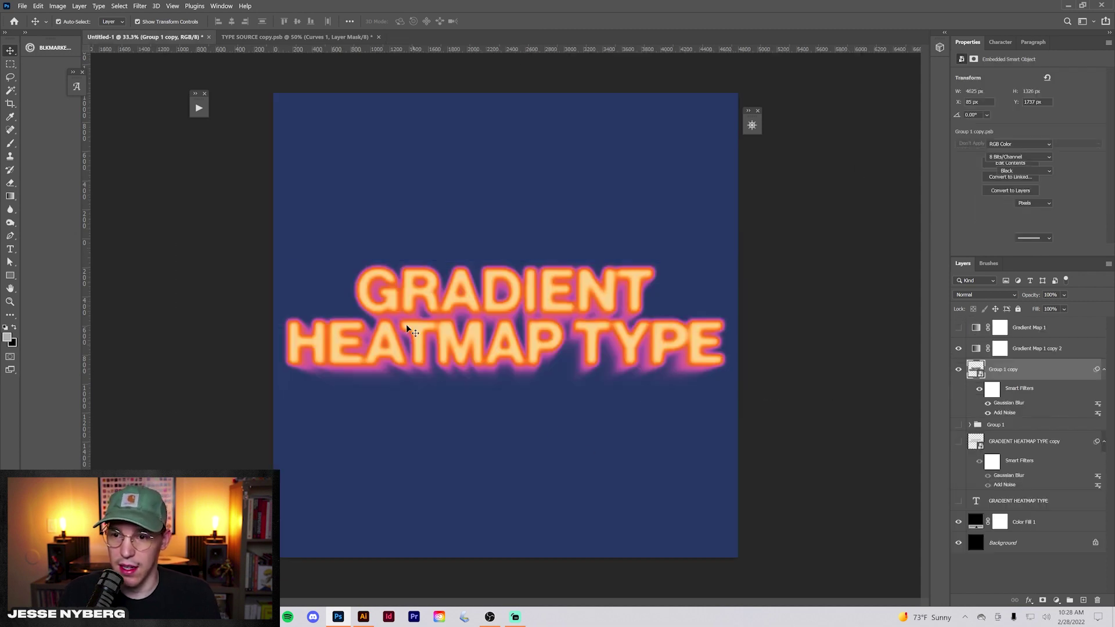